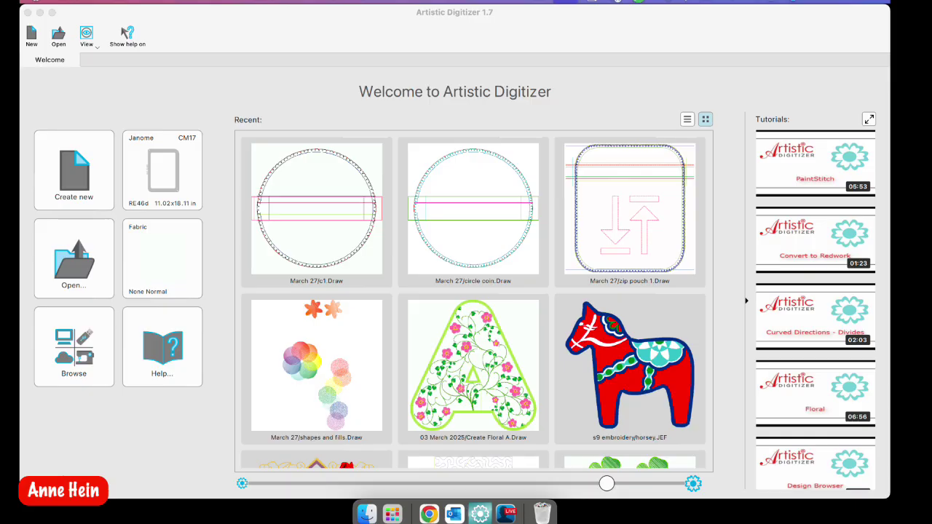
Create a new blank RE46d-hoop design and place a Lettering text point inside the hoop.
left_click(94, 93)
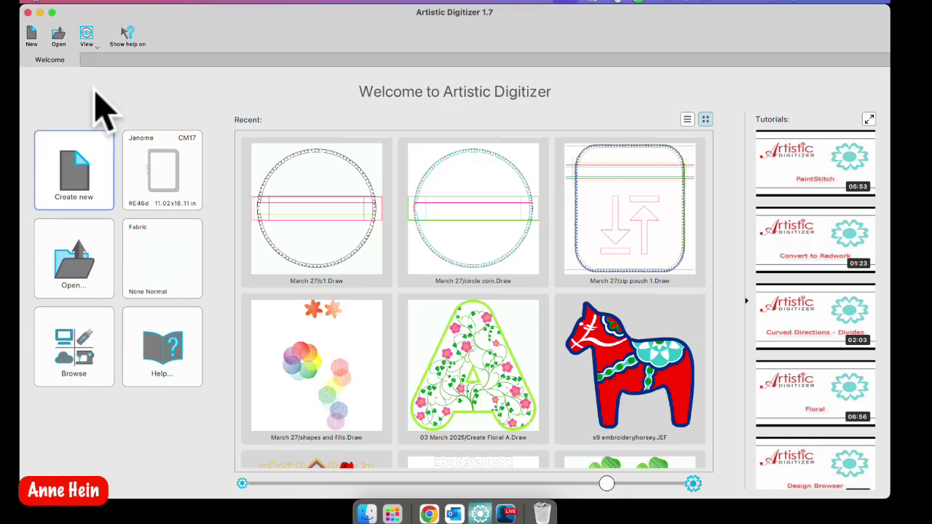
left_click(86, 174)
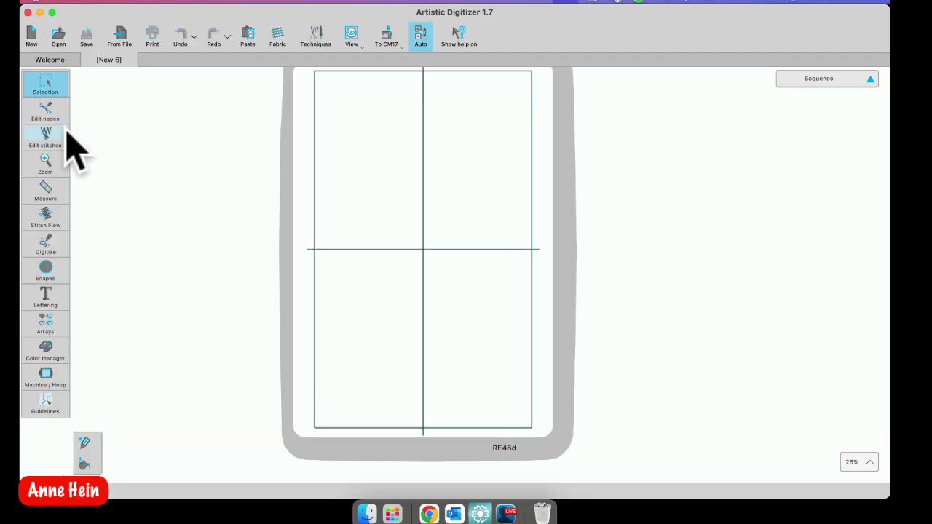
mouse_move(59, 301)
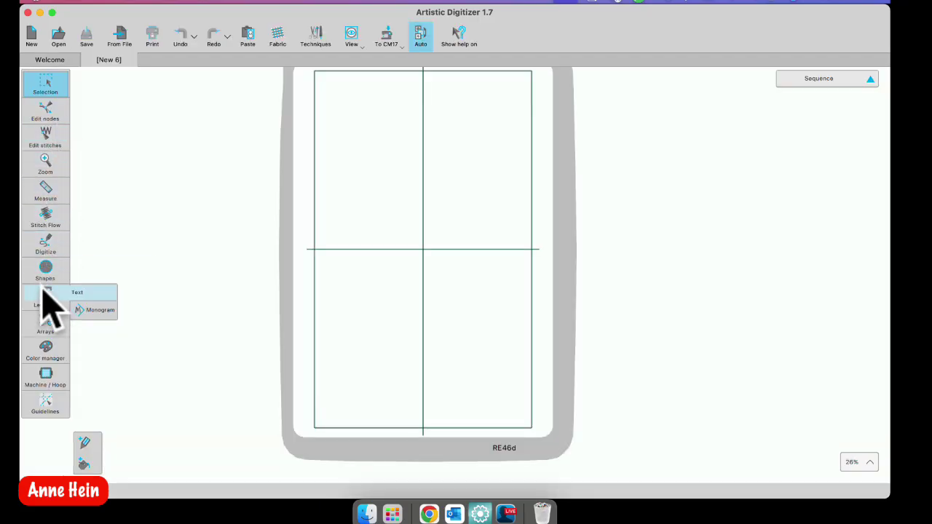
left_click(88, 295)
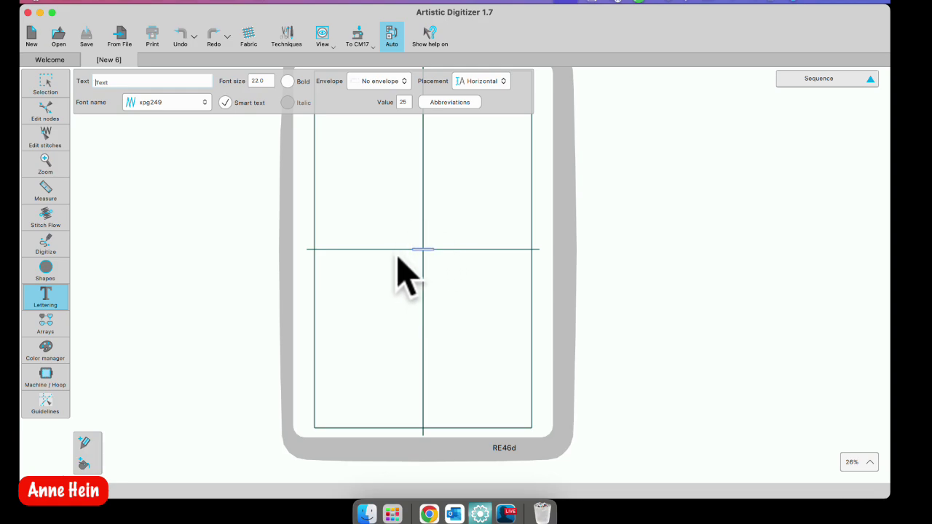
left_click(328, 220)
Enter the lettering 'Janome Cat' at the hoop centre, zooming in and retyping the C.
left_click(191, 234)
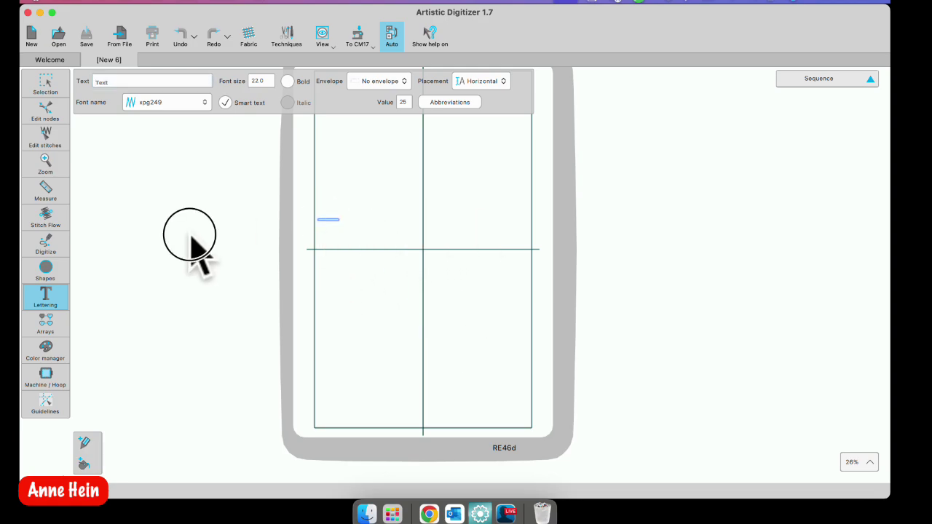
left_click(331, 237)
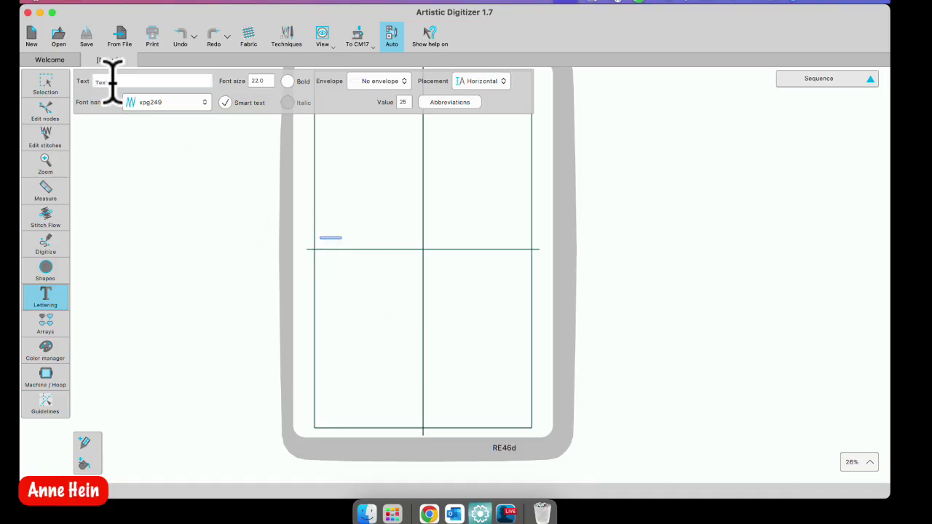
type("Janome")
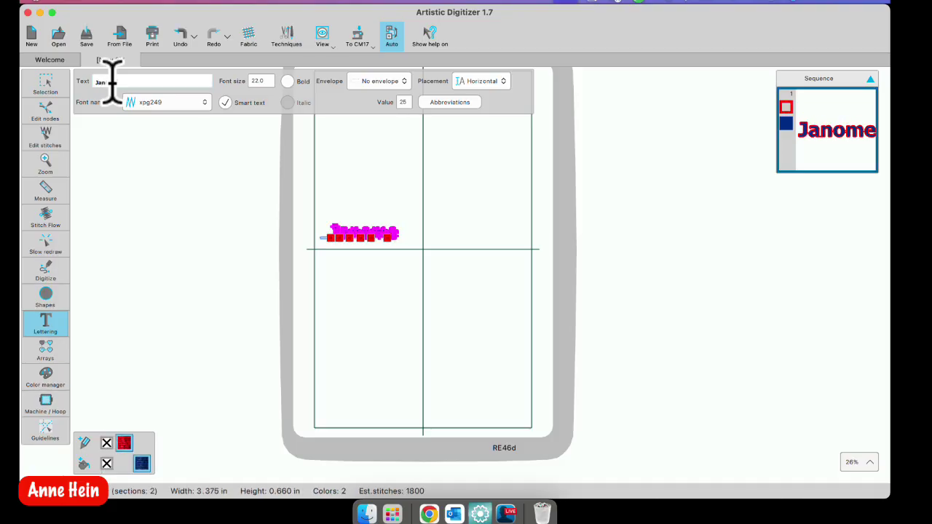
type(" Cat")
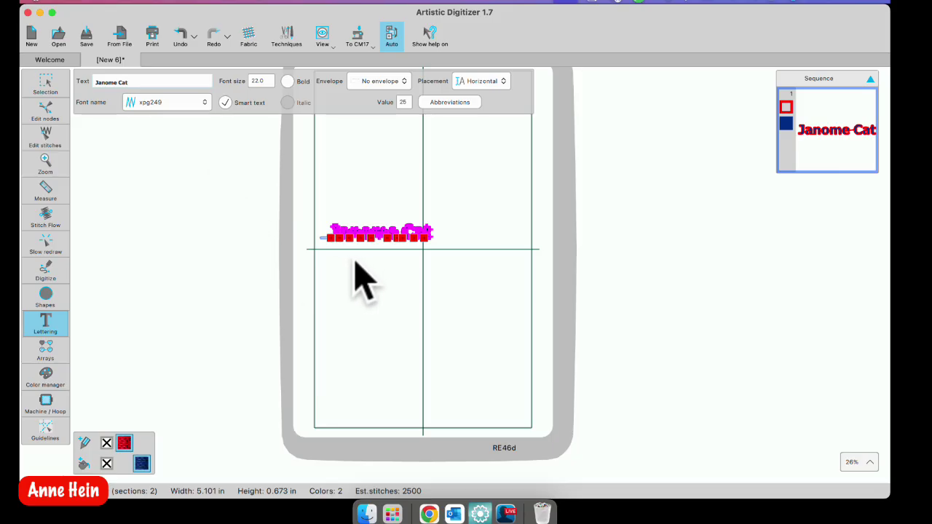
scroll(368, 259, "up", 5)
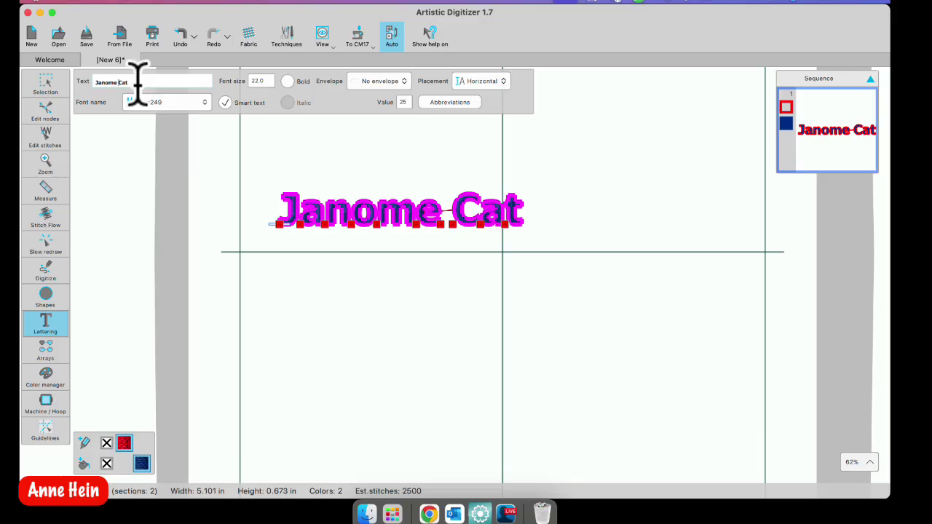
key("BackSpace")
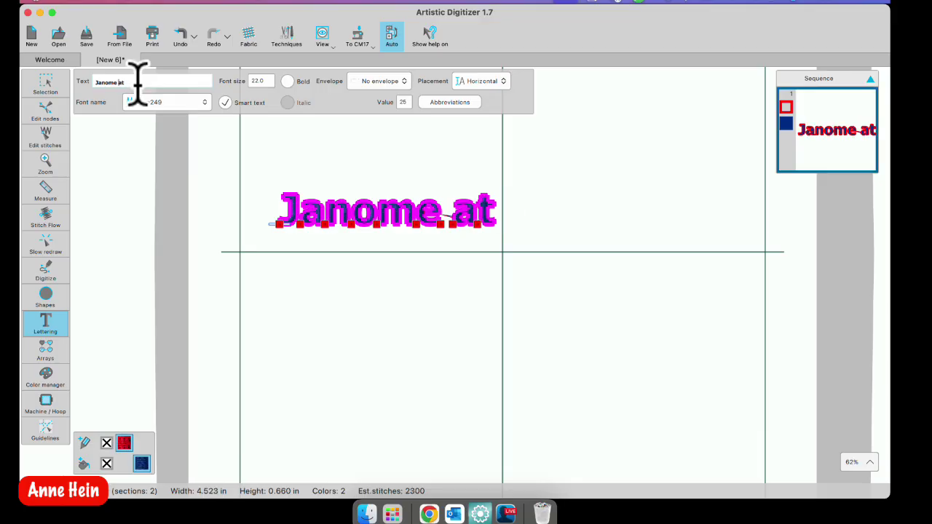
type("C")
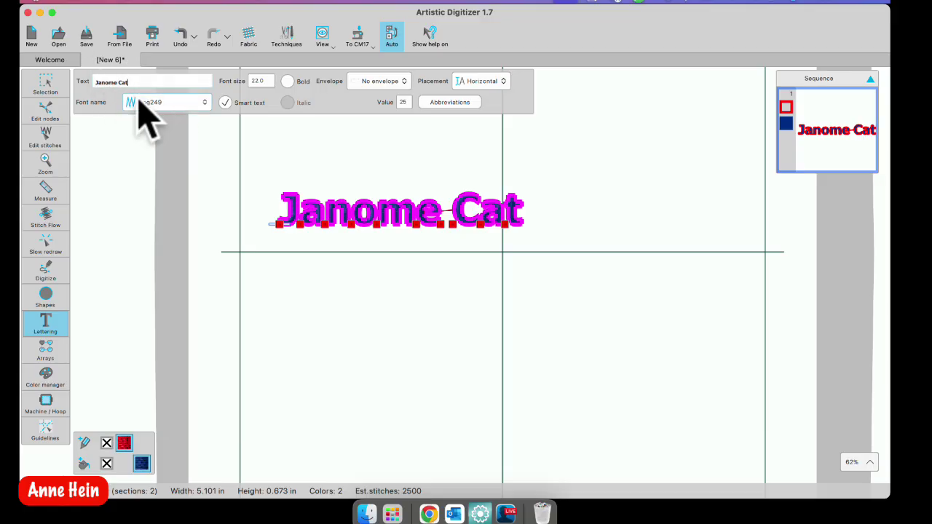
Change the lettering font to Bodoni Ornaments.
left_click(164, 106)
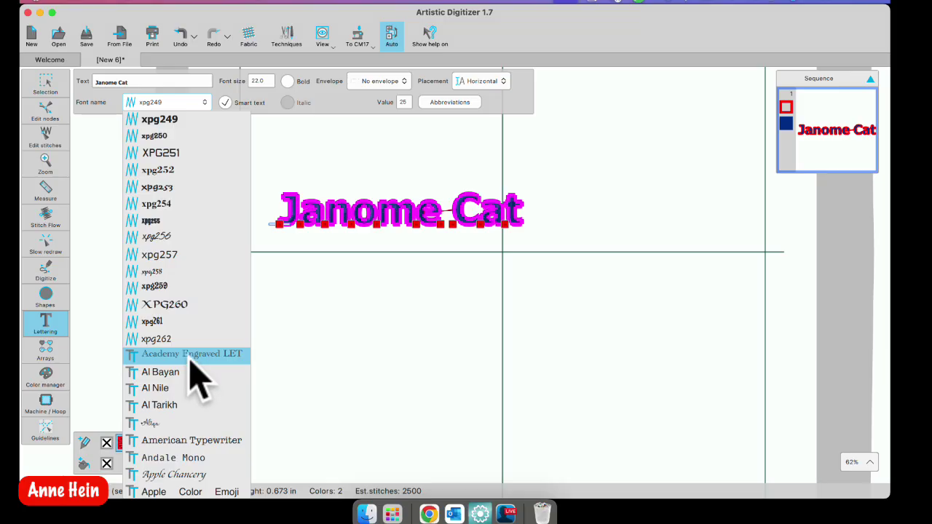
scroll(194, 360, "up", 1)
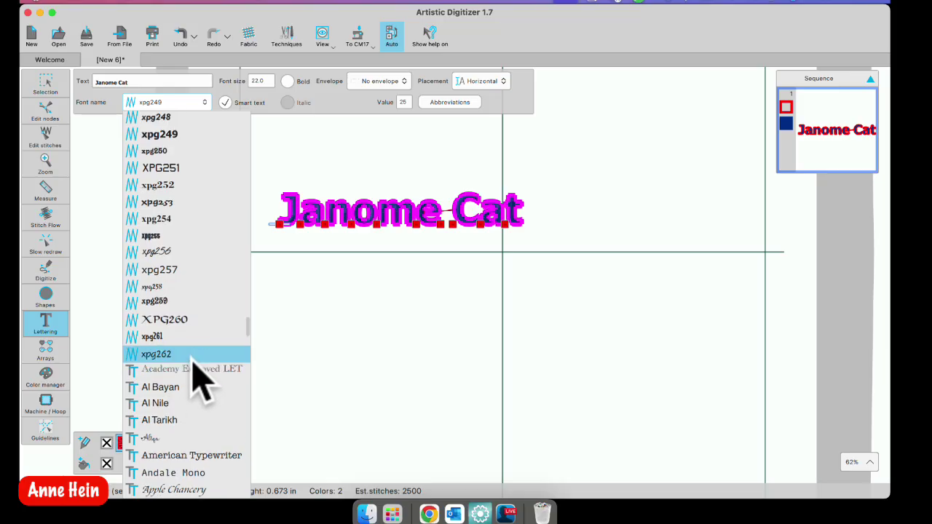
scroll(194, 360, "down", 5)
scroll(194, 358, "down", 9)
scroll(193, 339, "down", 17)
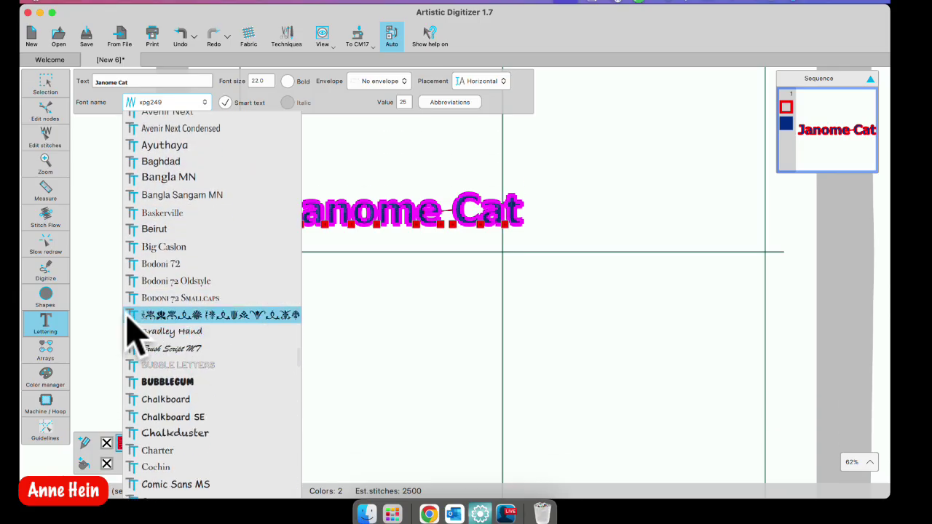
left_click(262, 315)
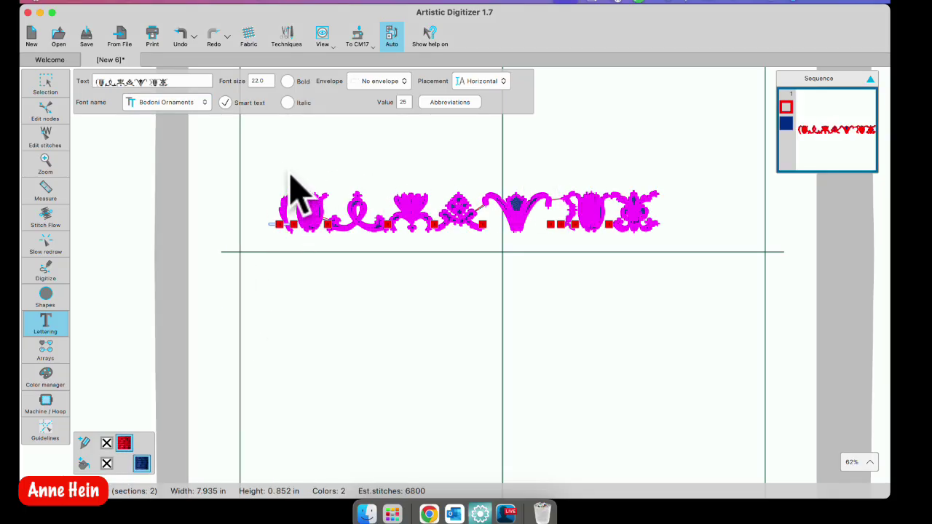
Scroll the font list back to the xpg embroidery fonts.
left_click(206, 102)
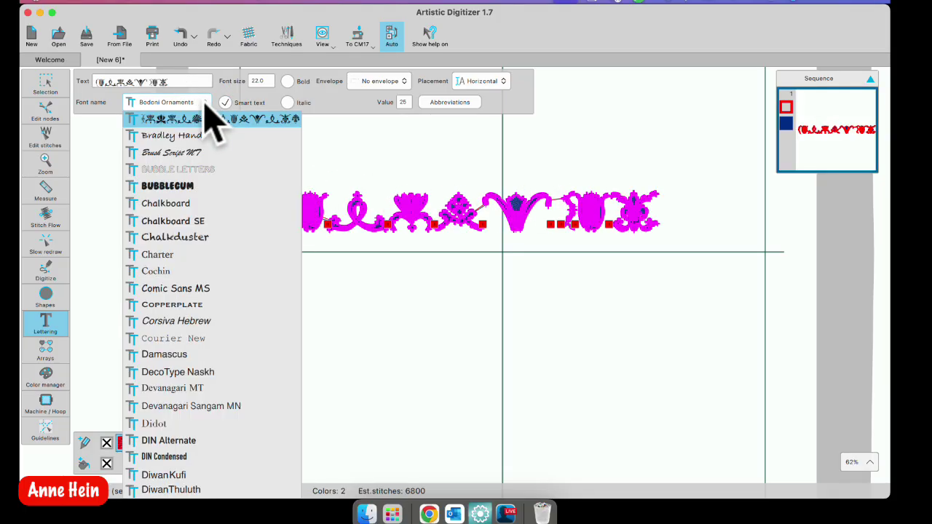
scroll(226, 287, "down", 3)
scroll(232, 291, "up", 2)
left_click_drag(300, 368, 299, 319)
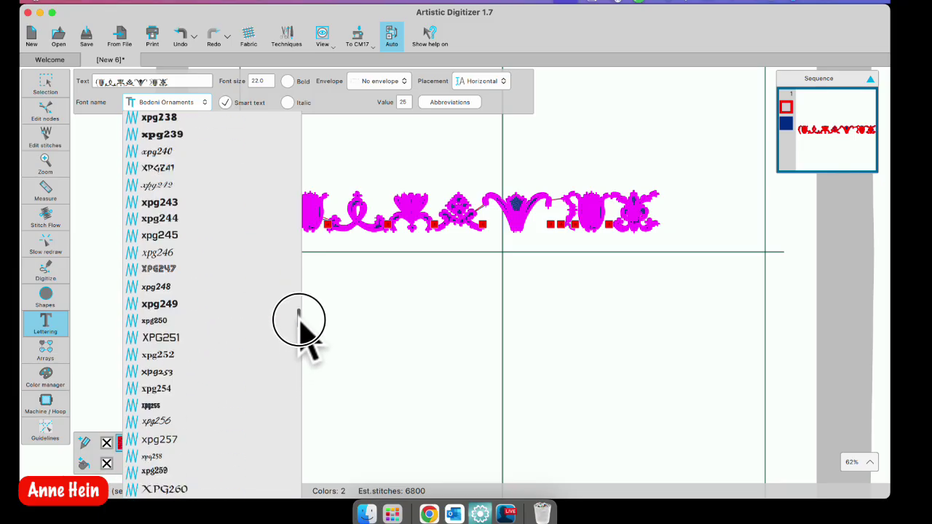
Pick font xpg238, then step through neighbouring xpg fonts to settle on xpg234.
left_click(161, 118)
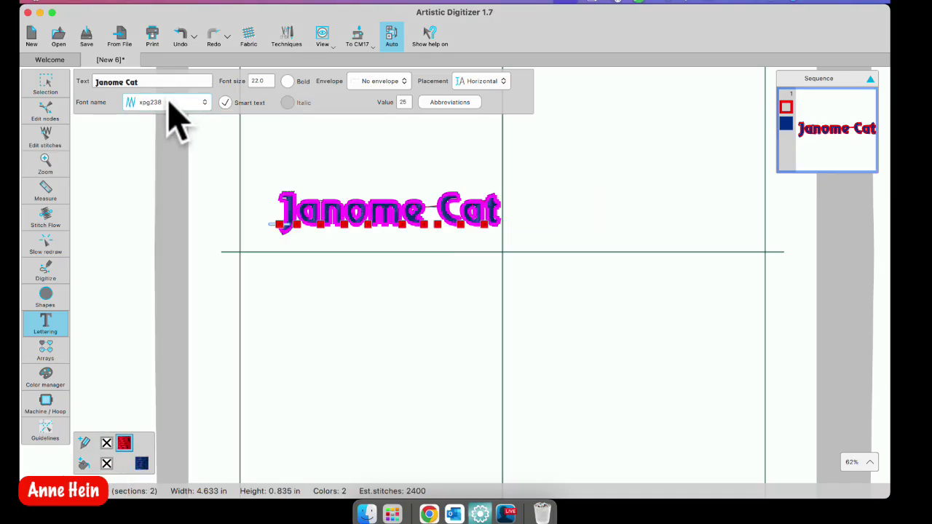
left_click(163, 103)
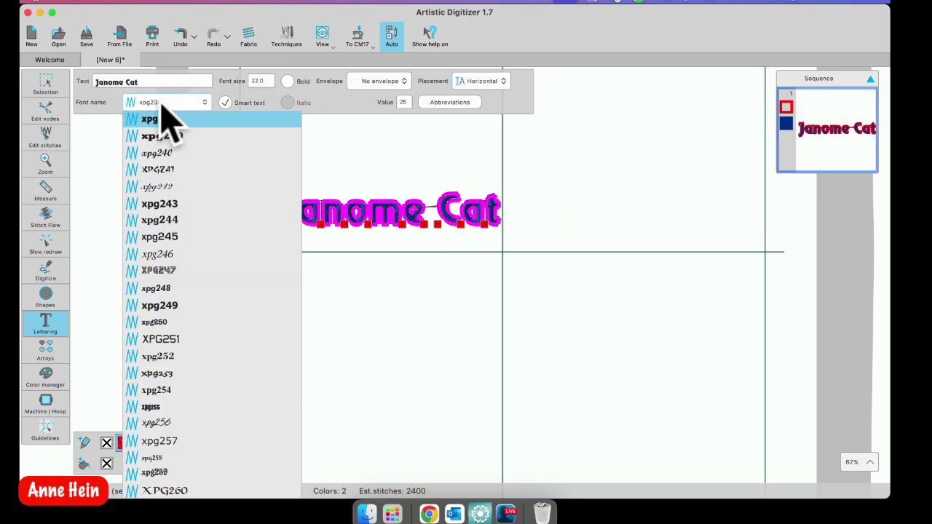
left_click(163, 106)
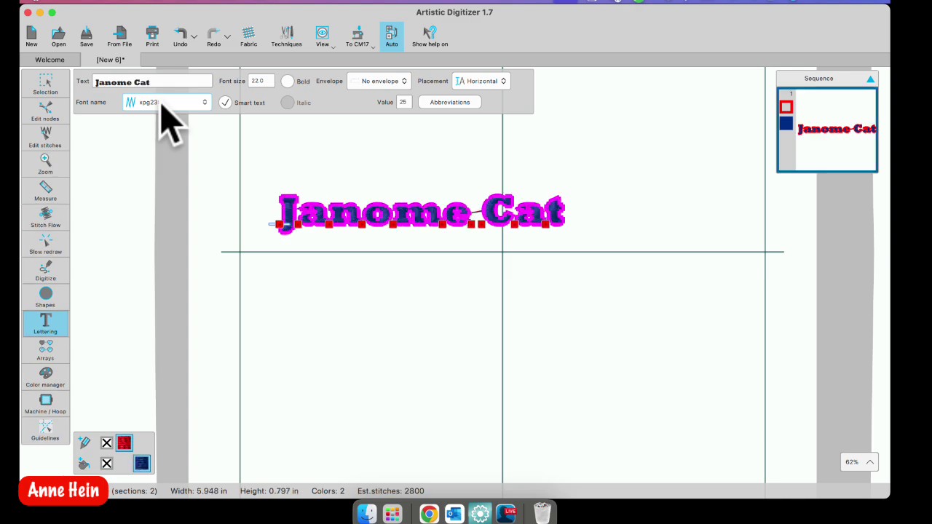
key("Down")
key("Down")
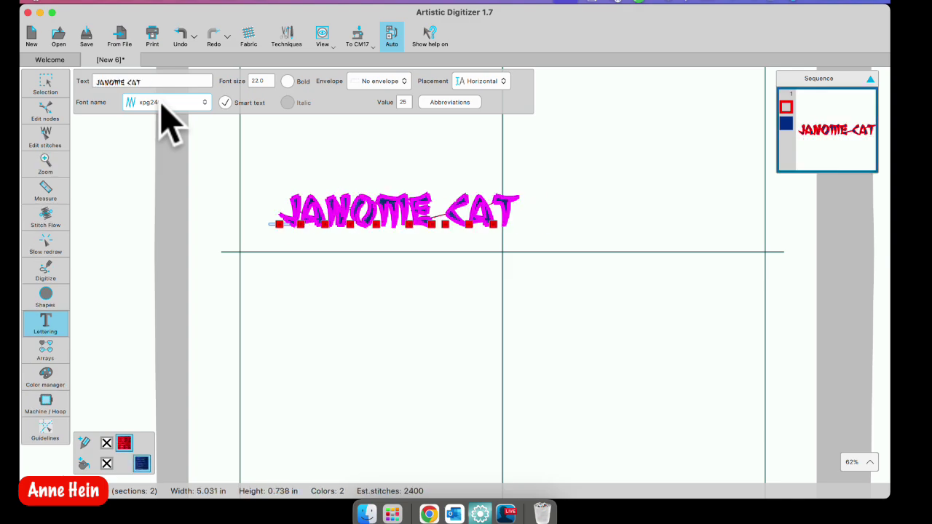
key("Up")
key("Up")
key("Up")
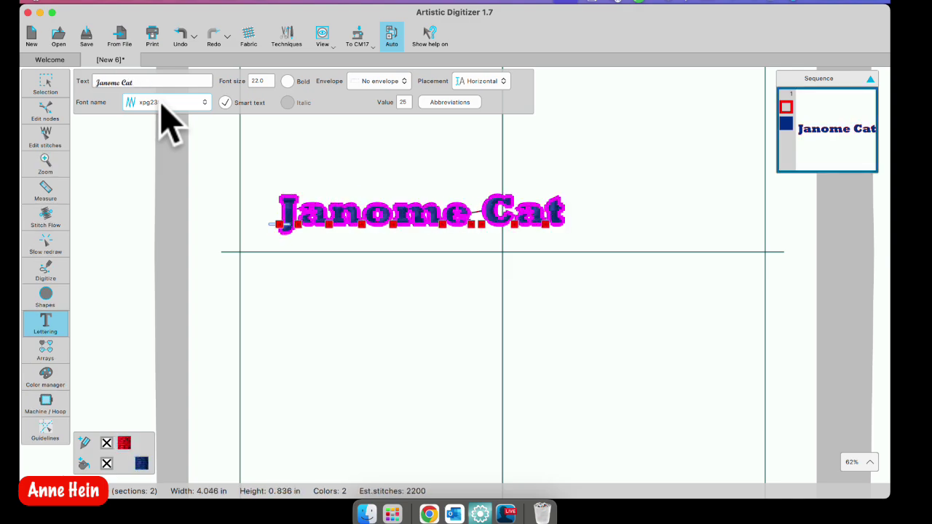
key("Up")
key("Up")
key("Up")
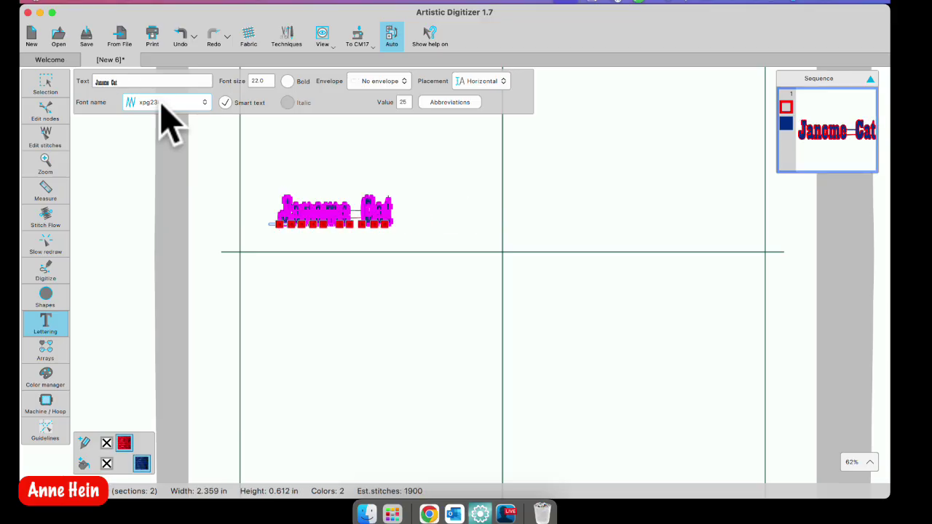
key("Up")
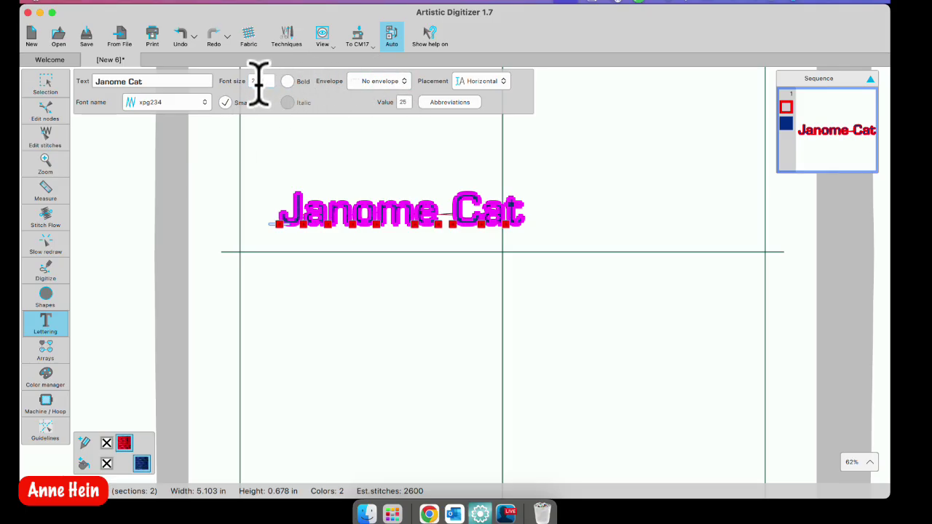
Scroll the canvas to centre the size-26.0 xpg234 'Janome Cat' lettering in view.
scroll(260, 82, "up", 1)
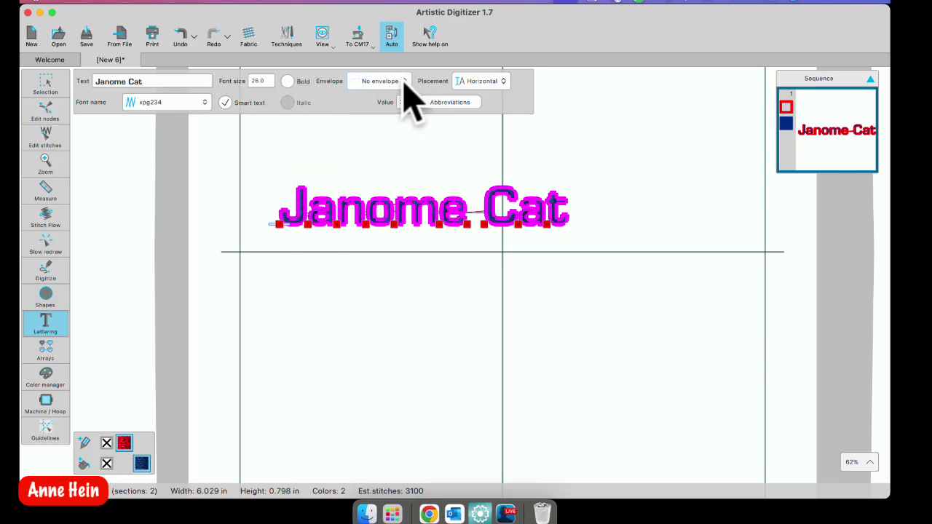
scroll(358, 160, "right", 3)
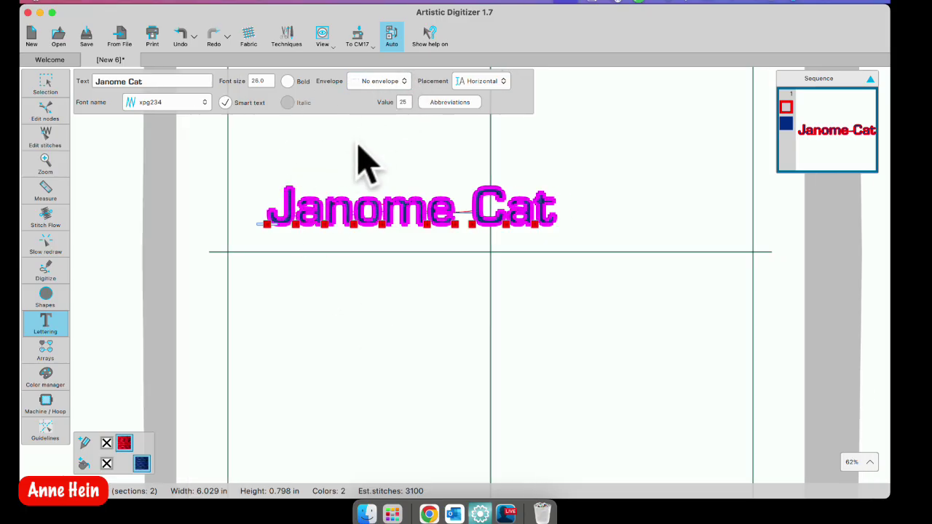
scroll(358, 149, "left", 10)
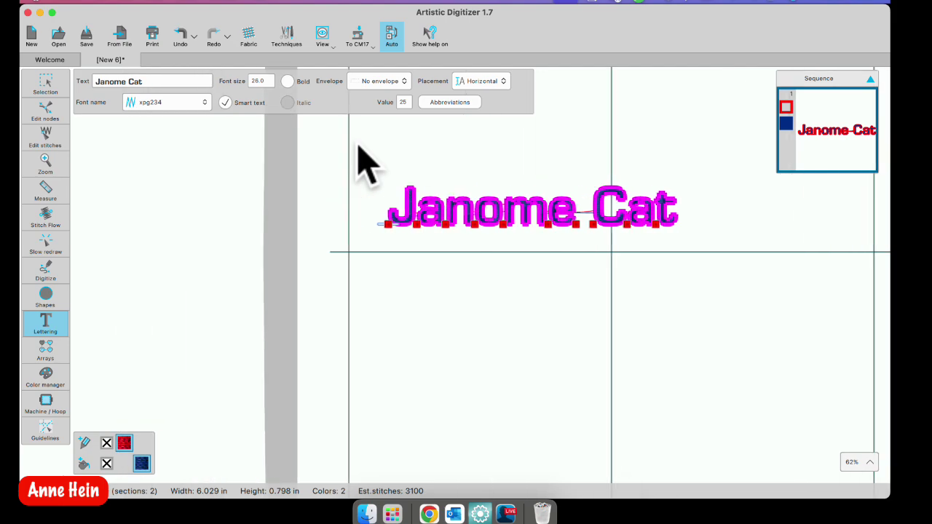
Try Envelope 07 and Envelope 12 on the lettering, raising the envelope value to 57.
left_click(404, 82)
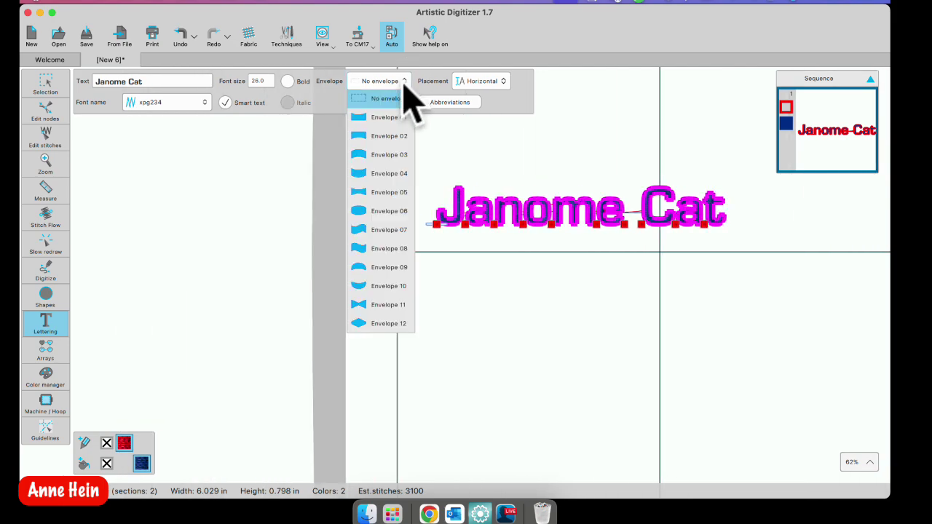
left_click(370, 229)
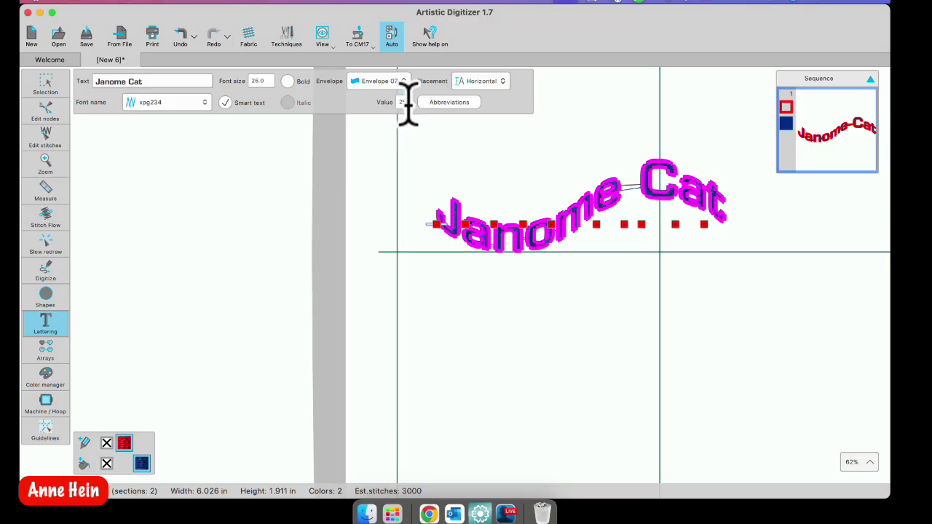
scroll(407, 102, "up", 1)
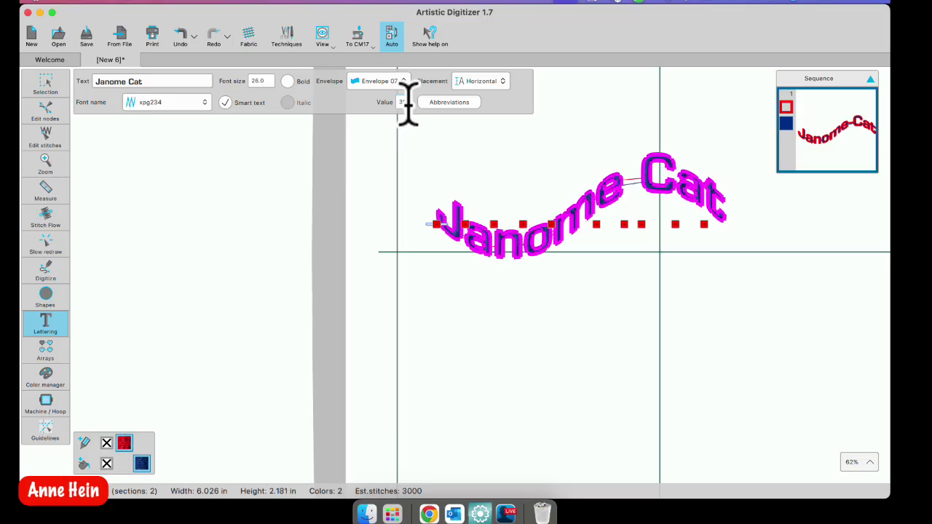
scroll(408, 102, "up", 1)
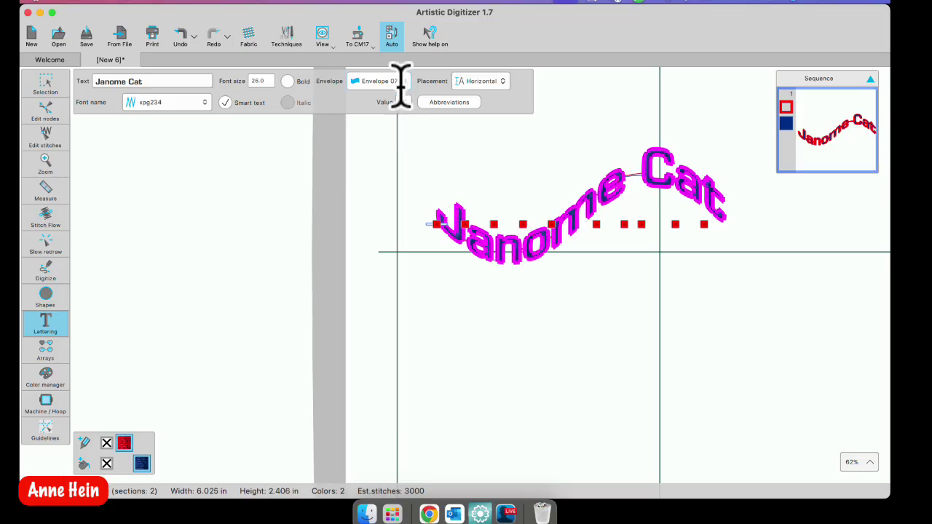
left_click(402, 83)
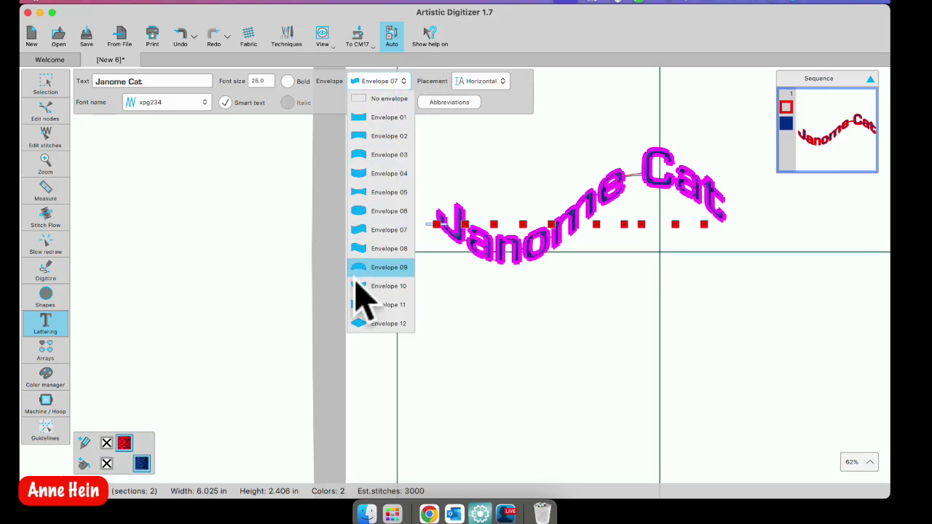
left_click(364, 323)
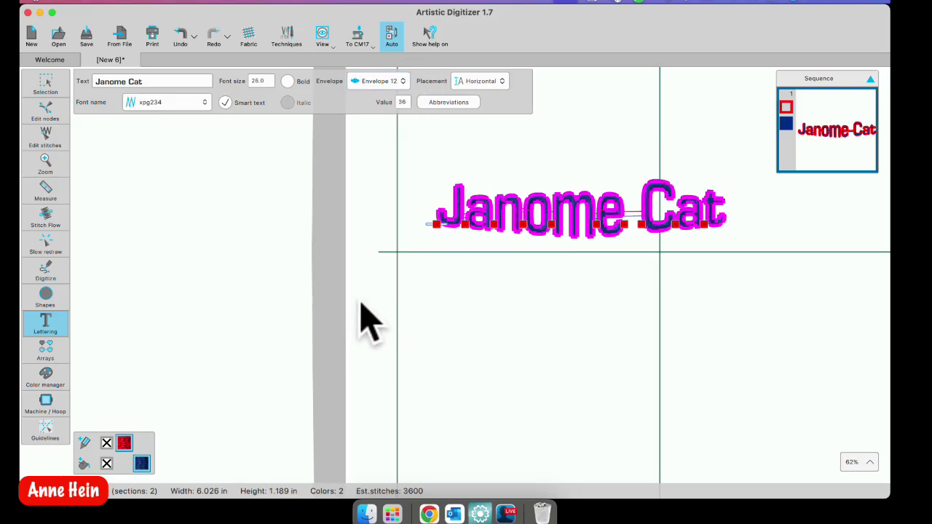
left_click(405, 102)
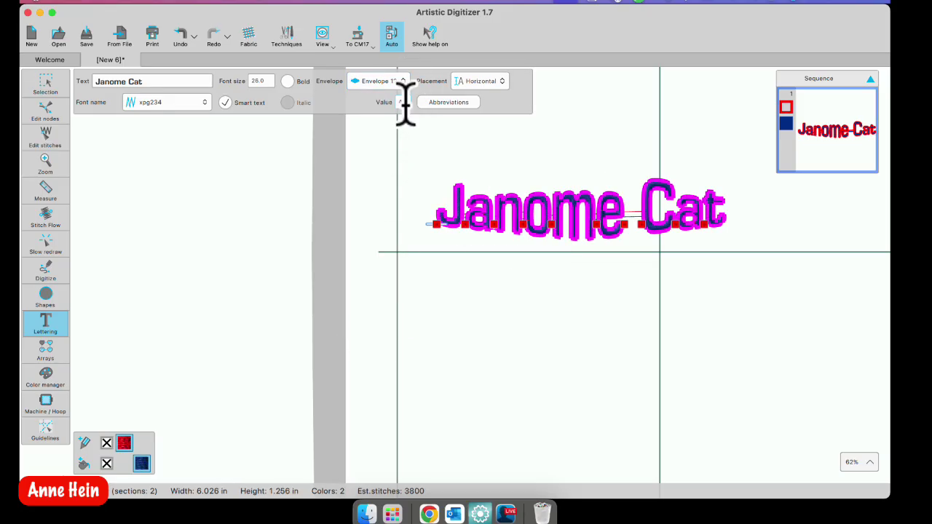
left_click(404, 100)
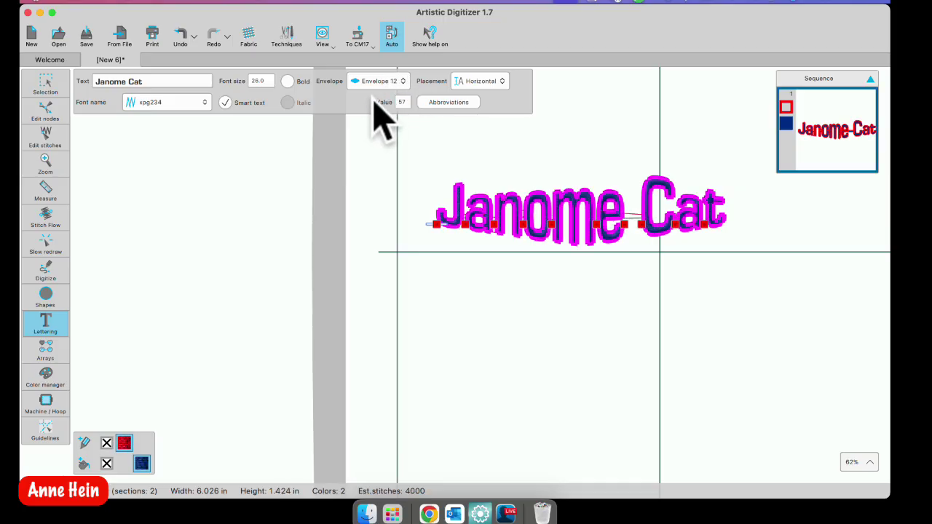
Remove the envelope and set the placement to On line segment.
left_click(404, 80)
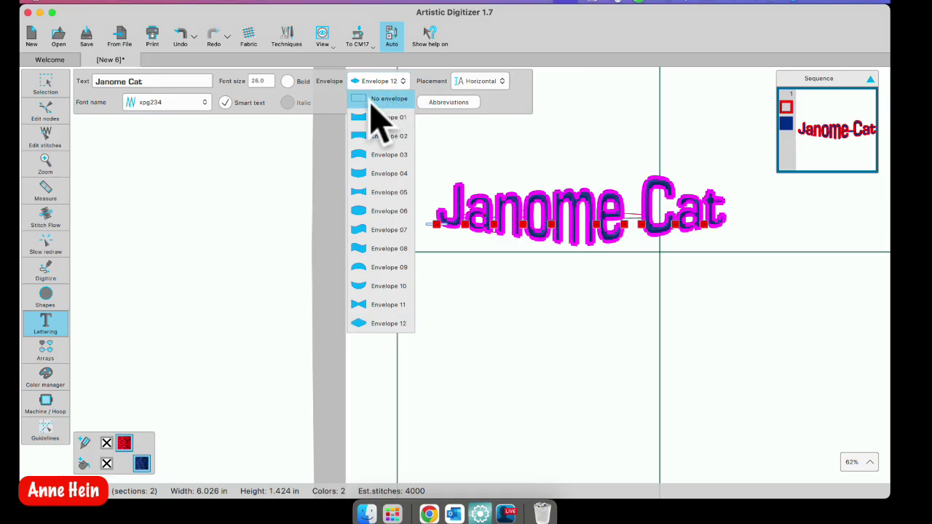
left_click(378, 100)
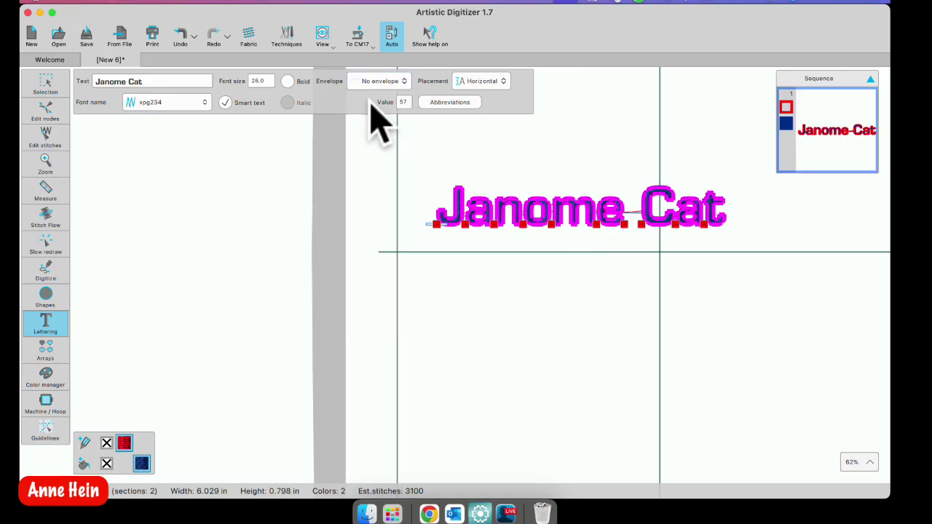
left_click(492, 83)
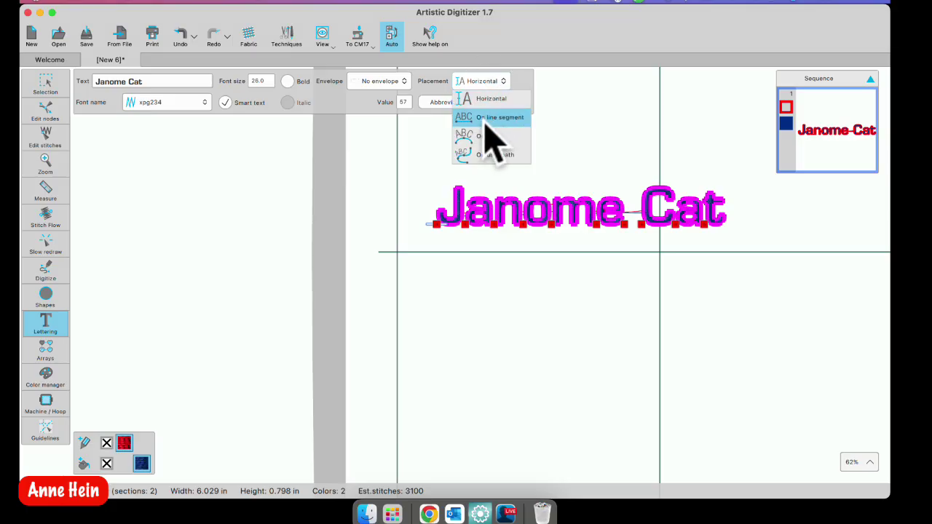
left_click(489, 121)
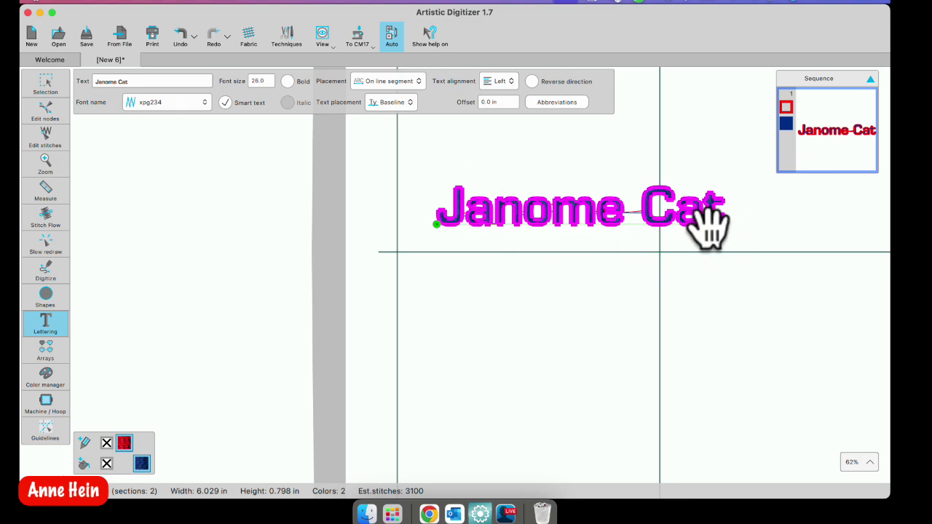
Stretch the line segment's end nodes outward and set text alignment to Center after trying Full.
left_click_drag(703, 225, 876, 211)
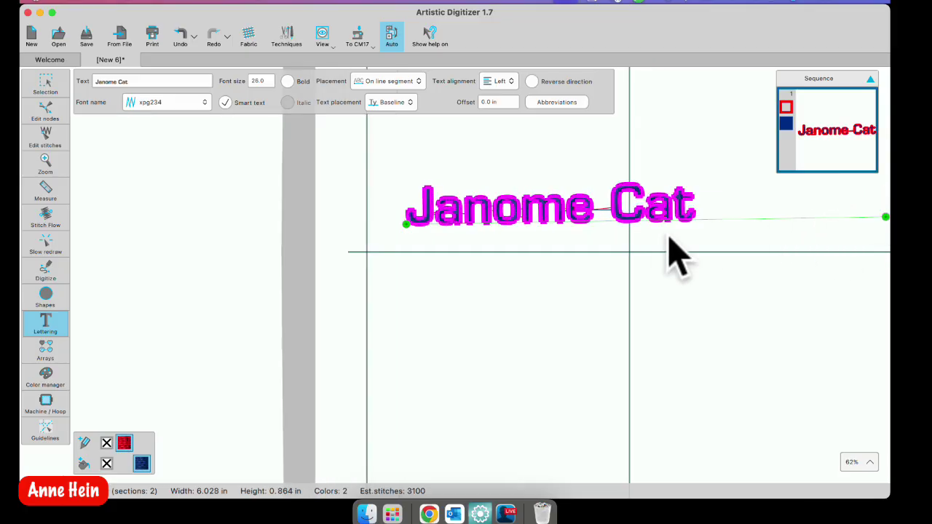
left_click_drag(405, 223, 382, 226)
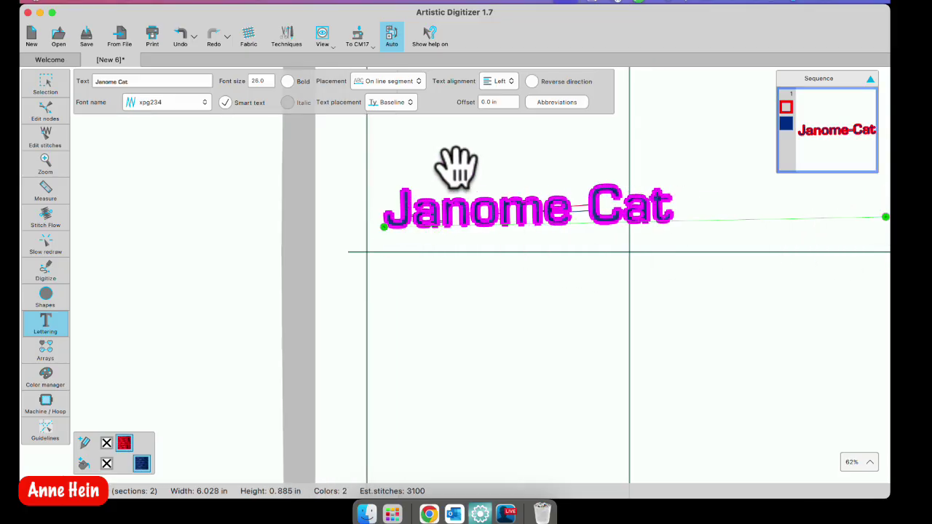
left_click(510, 82)
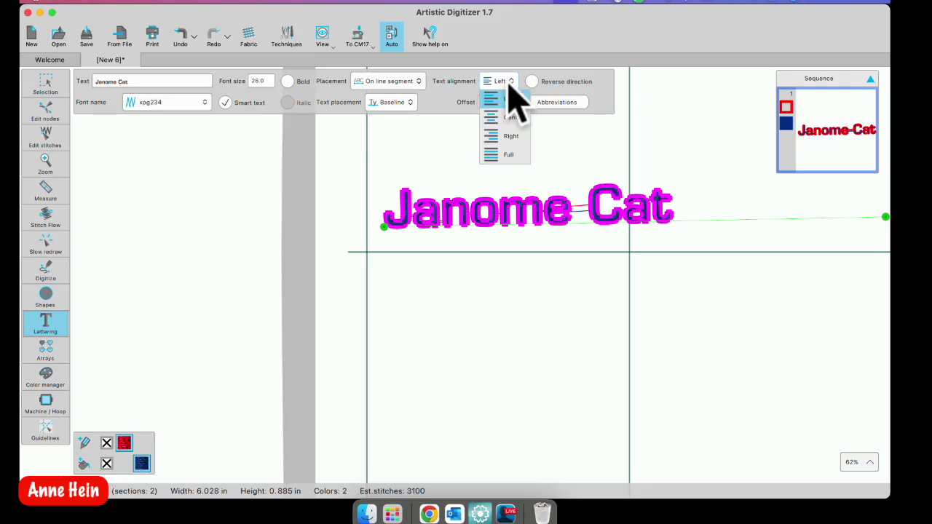
left_click(505, 120)
left_click(517, 80)
left_click(514, 156)
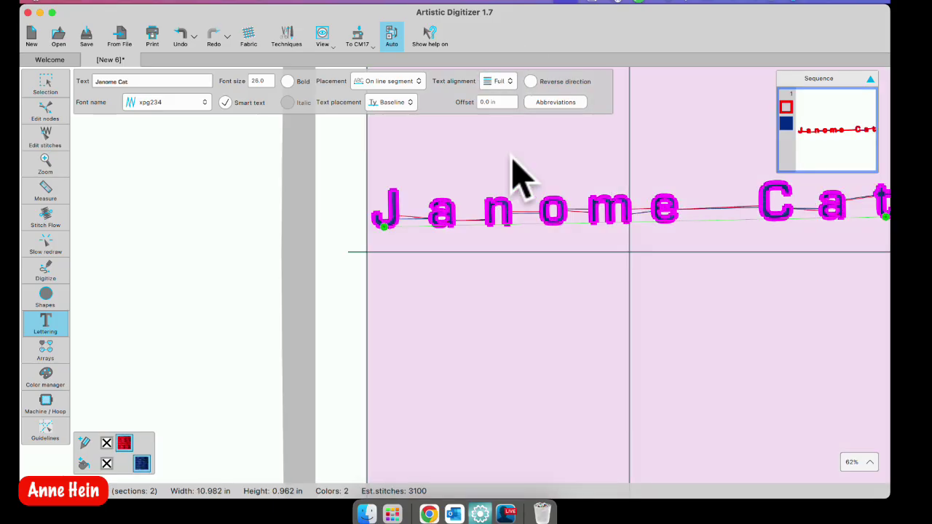
left_click(514, 82)
left_click(513, 118)
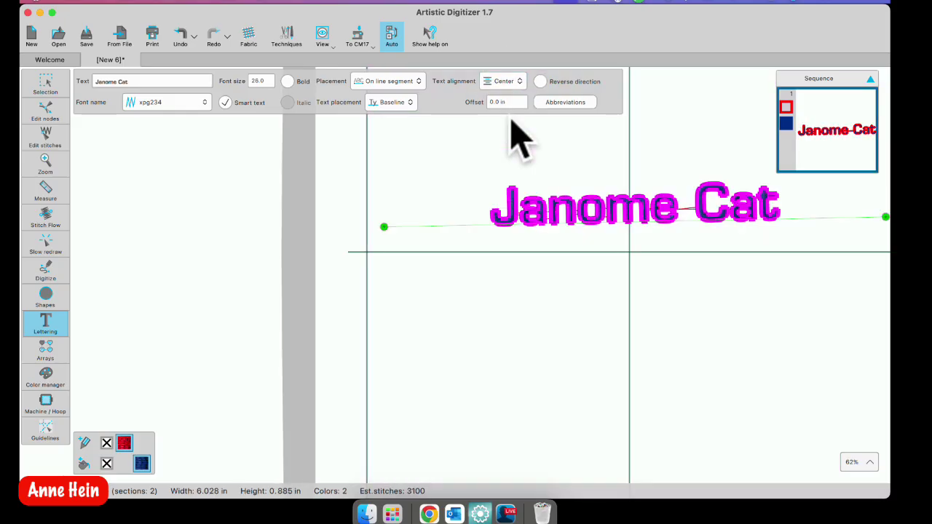
left_click(393, 102)
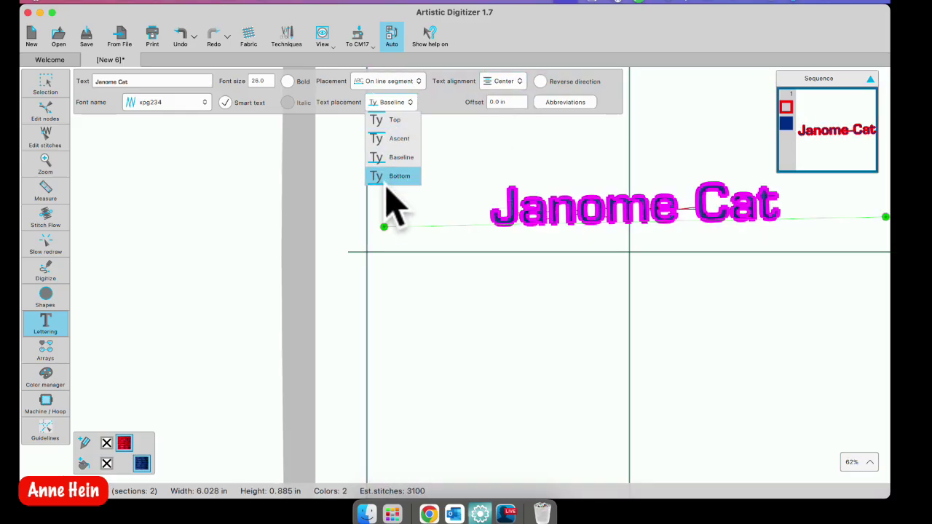
left_click(389, 177)
left_click(397, 103)
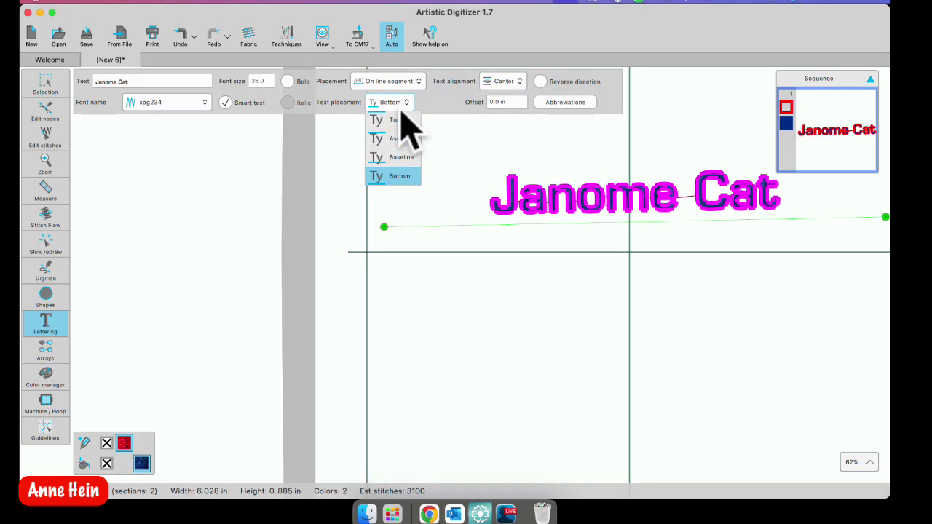
left_click(397, 157)
left_click(397, 104)
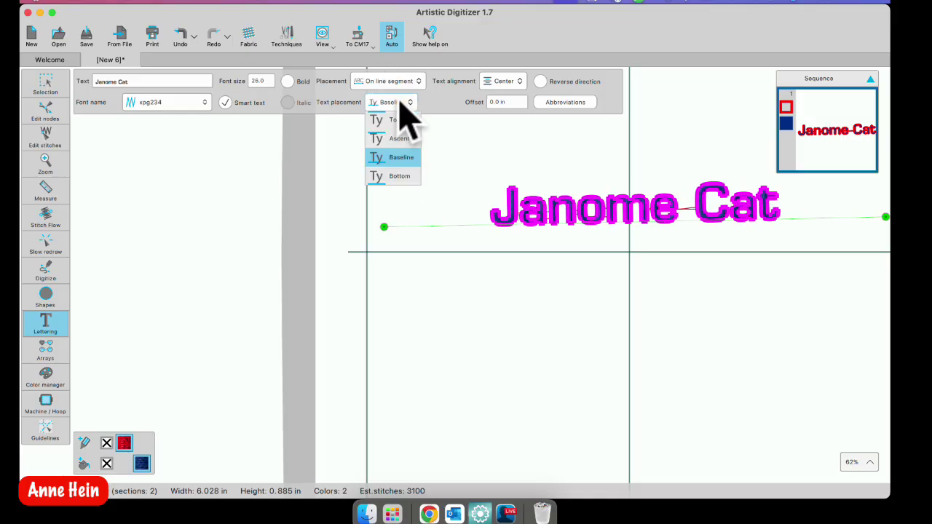
left_click(393, 120)
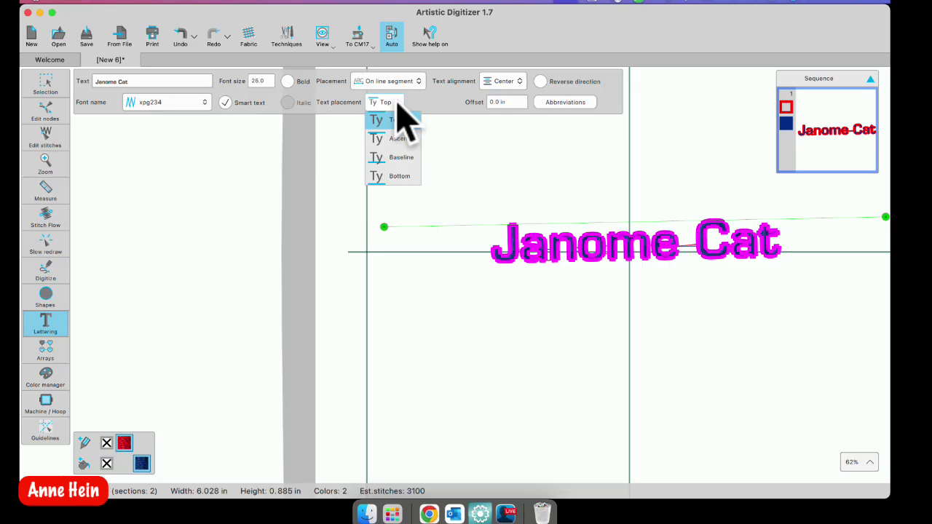
left_click(398, 138)
left_click(403, 104)
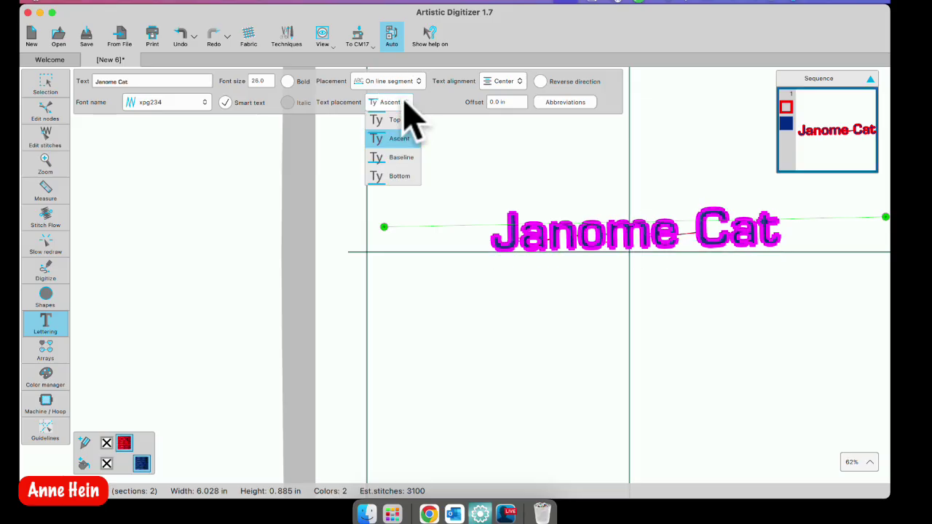
left_click(397, 158)
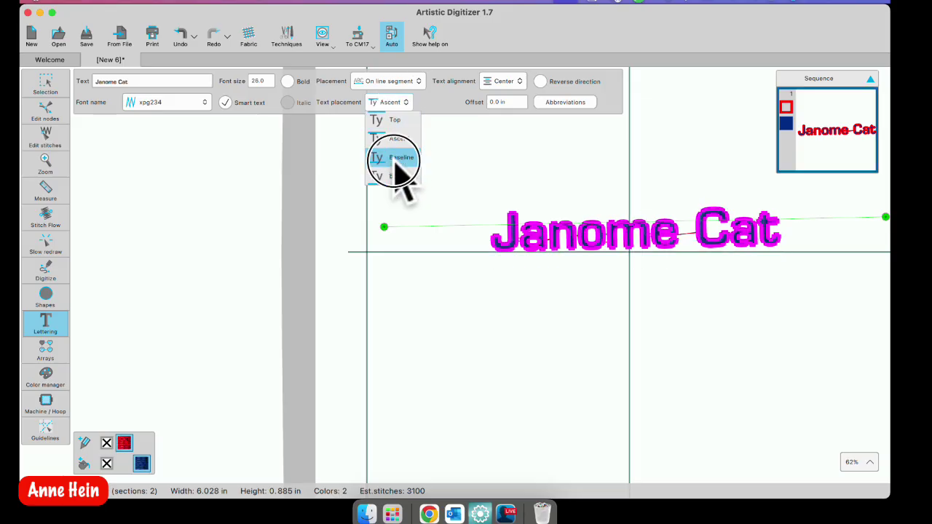
Reset the lettering placement to Horizontal.
left_click(412, 82)
left_click(408, 102)
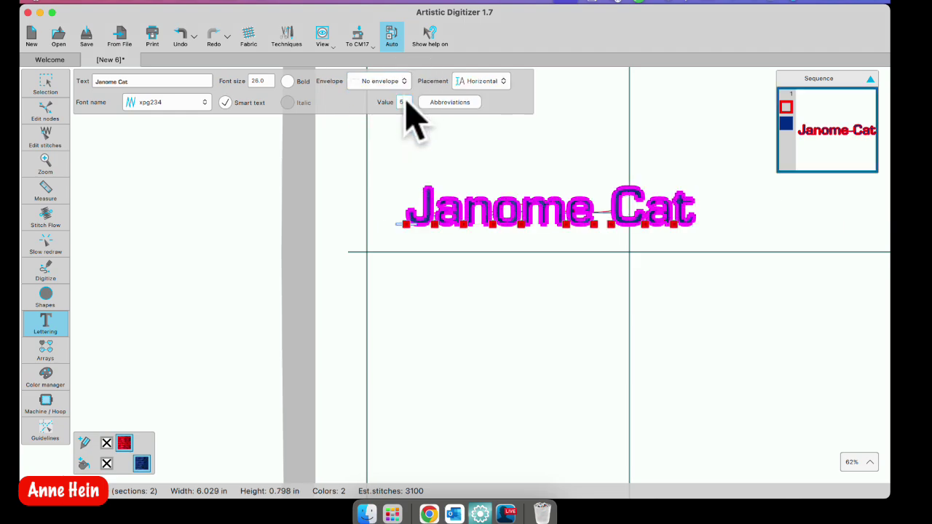
left_click(401, 83)
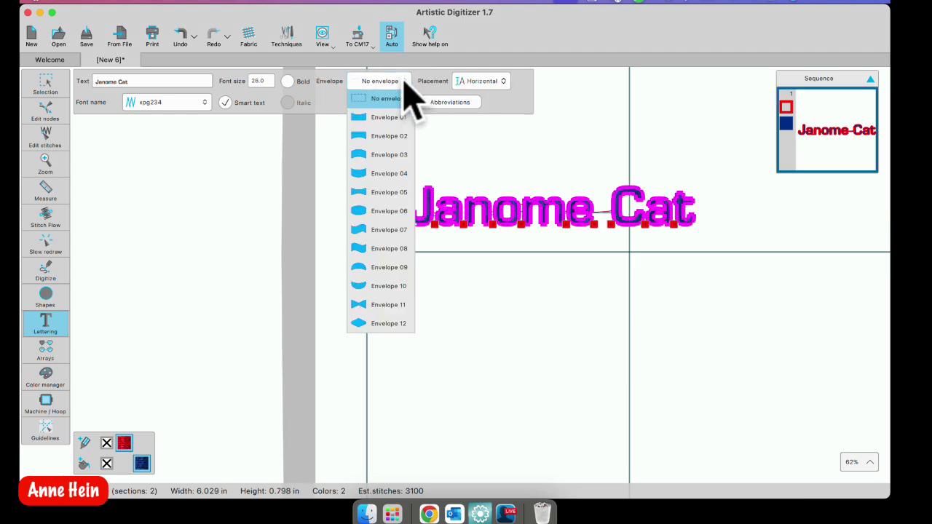
Set placement to On arc and drag its nodes into a wide, downward-dipping curve.
left_click(491, 81)
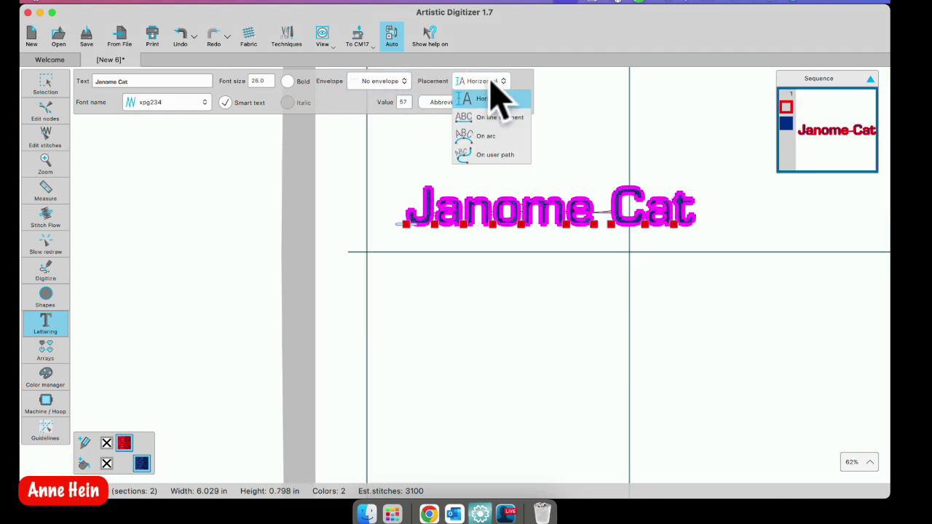
left_click(484, 136)
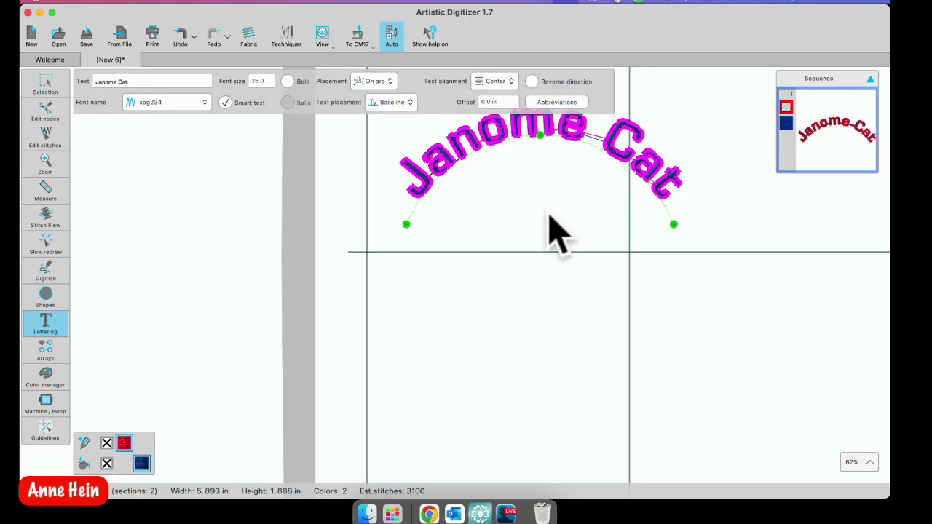
left_click_drag(407, 223, 390, 249)
left_click_drag(539, 135, 535, 325)
left_click_drag(674, 224, 699, 188)
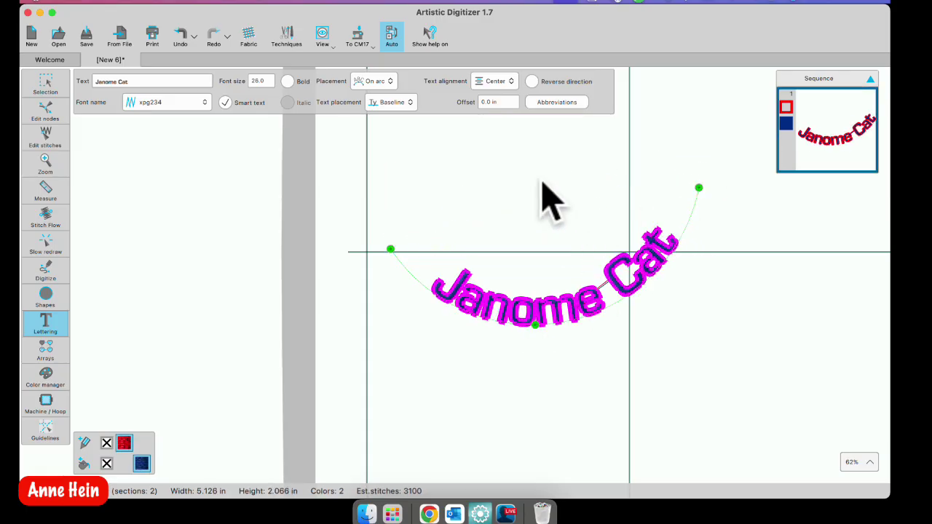
Try Left and Center text alignment on the arc, then settle on Full.
left_click(492, 82)
left_click(482, 100)
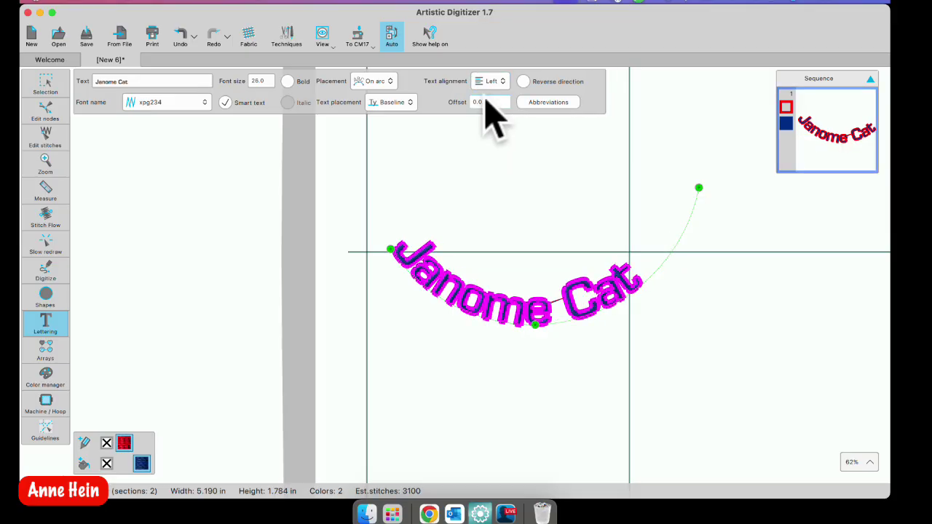
left_click(501, 83)
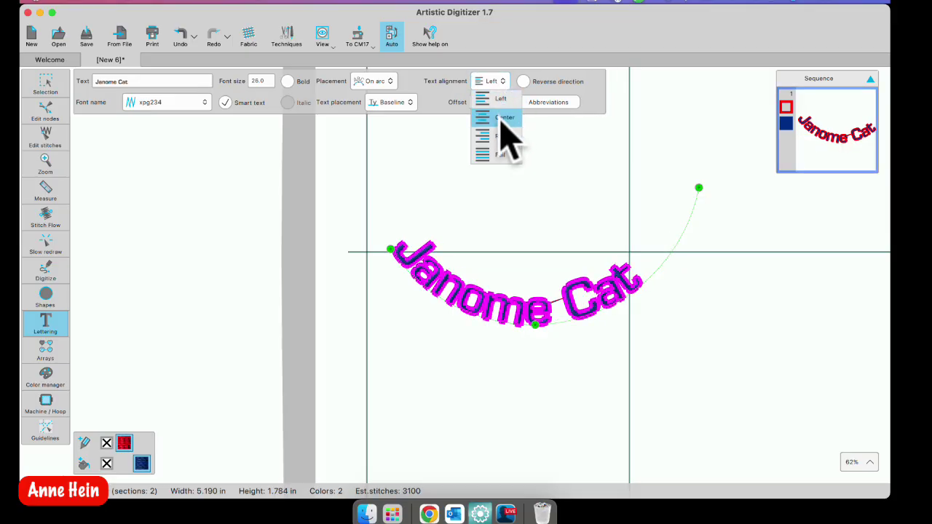
left_click(502, 118)
left_click(498, 83)
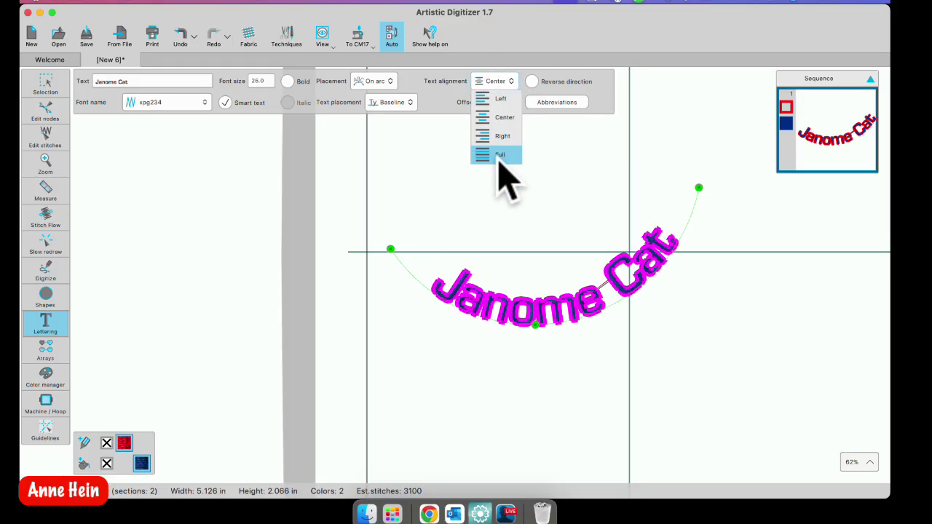
left_click(501, 156)
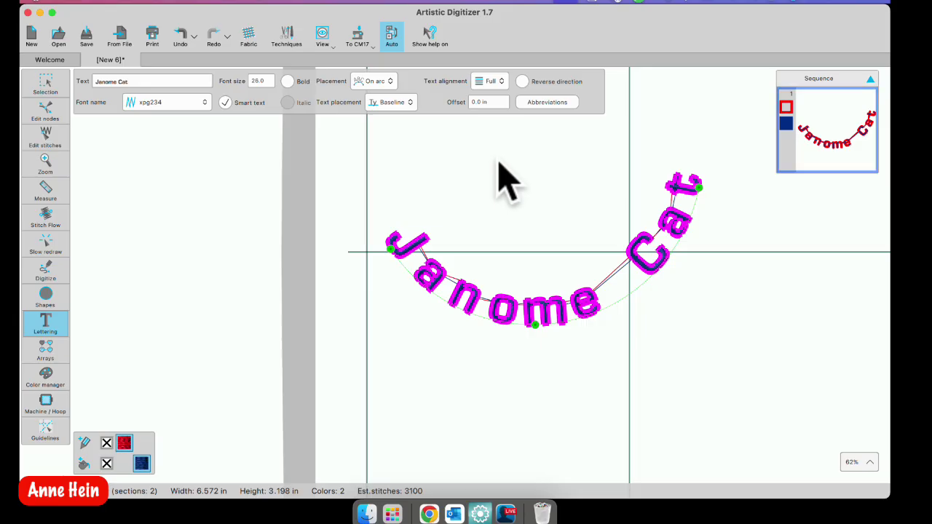
Return the lettering to Horizontal, then switch its placement to On user path.
left_click(395, 81)
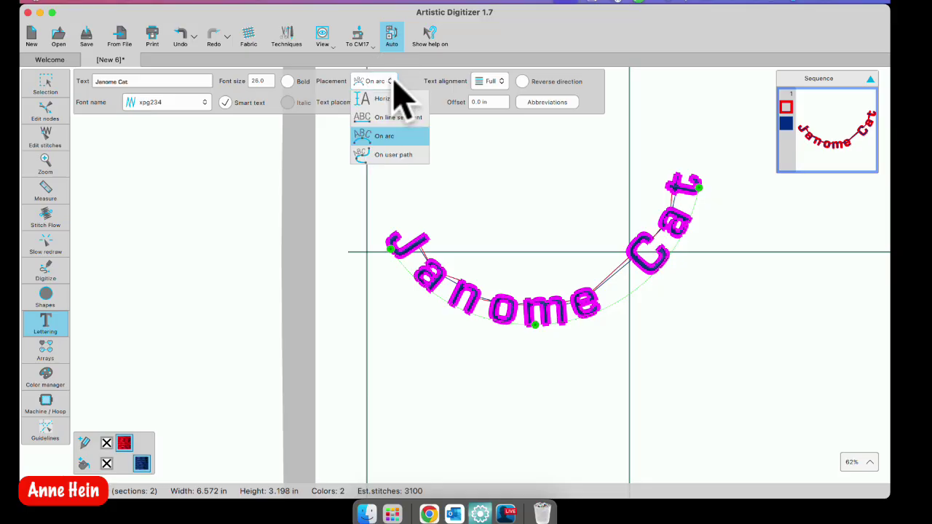
left_click(381, 95)
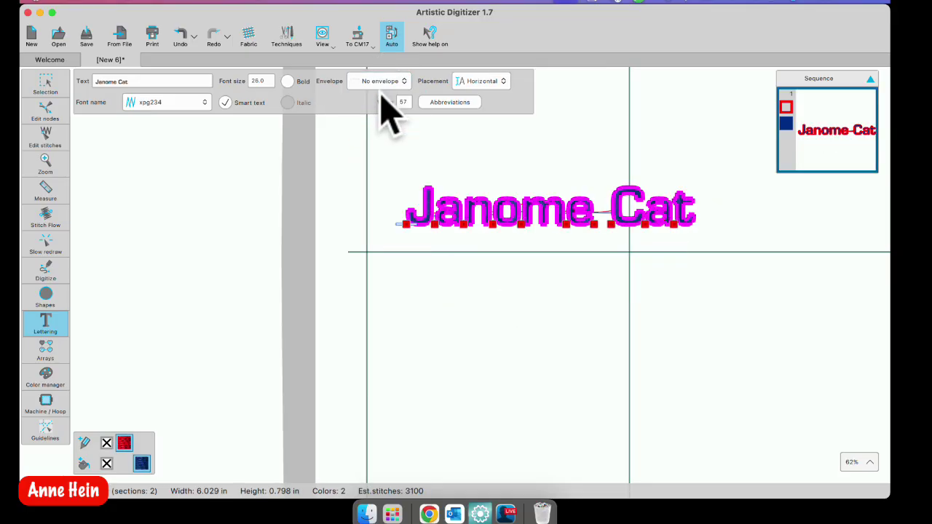
left_click(506, 81)
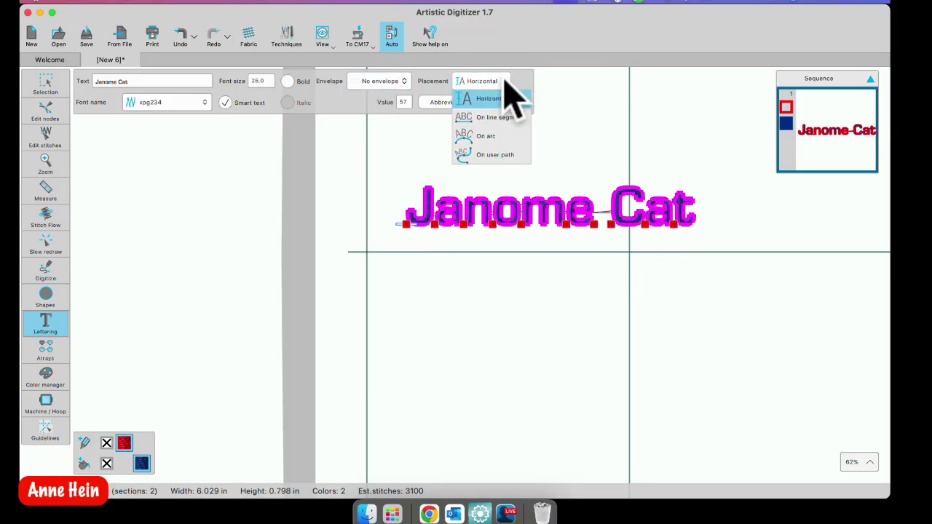
left_click(502, 155)
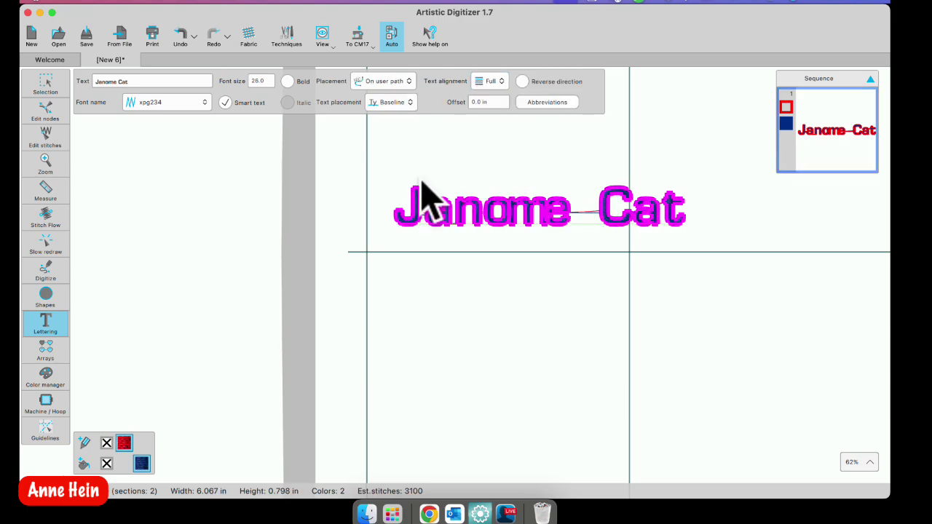
left_click(58, 275)
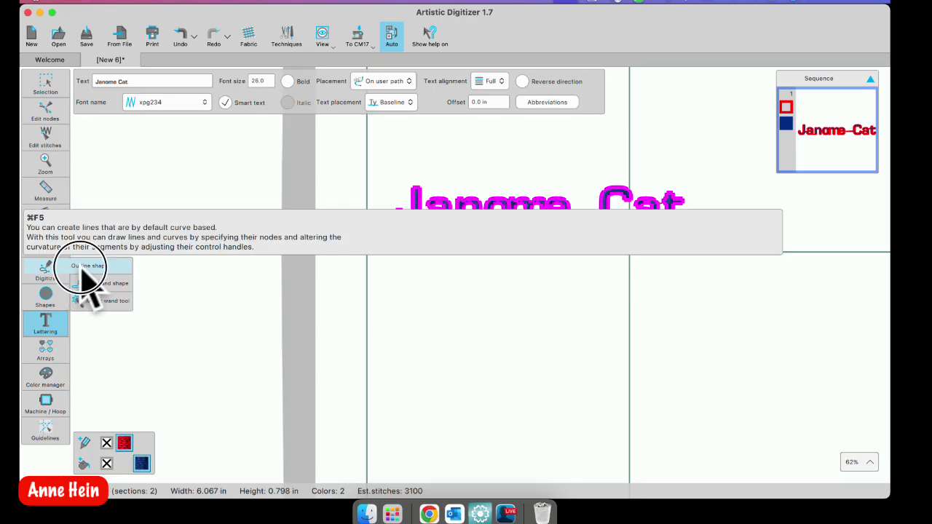
Draw a seven-node wavy outline shape beneath 'Janome Cat' and end it as a stitched shape.
left_click(82, 267)
left_click(408, 325)
left_click(440, 294)
left_click(496, 348)
left_click(551, 363)
left_click(606, 332)
left_click(643, 340)
left_click(707, 383)
right_click(757, 343)
left_click(786, 372)
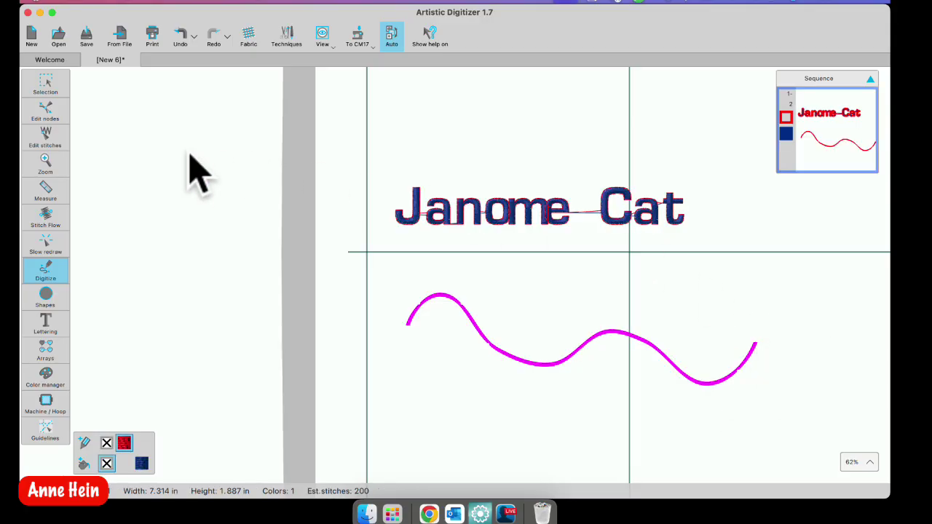
Select the Janome Cat lettering plus the wavy line and apply the wave as its path.
mouse_move(46, 88)
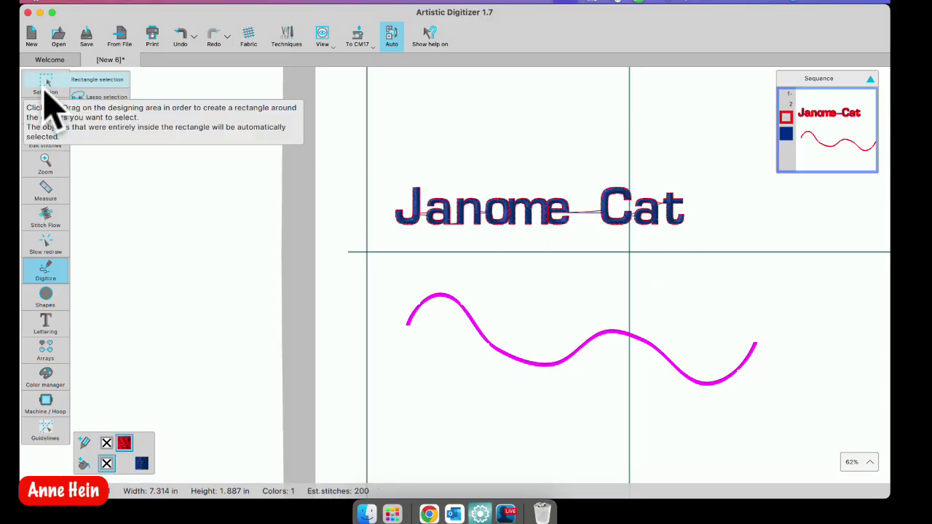
left_click(46, 81)
left_click(459, 218)
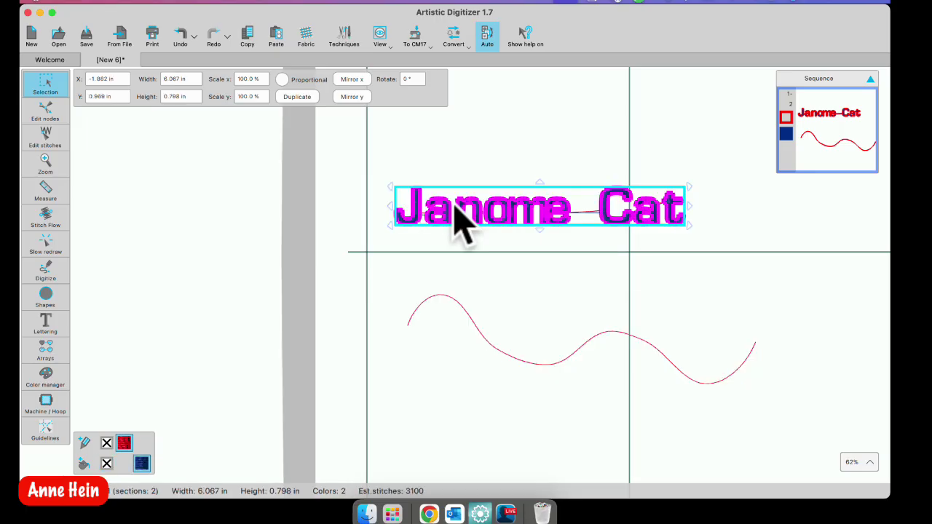
mouse_move(69, 332)
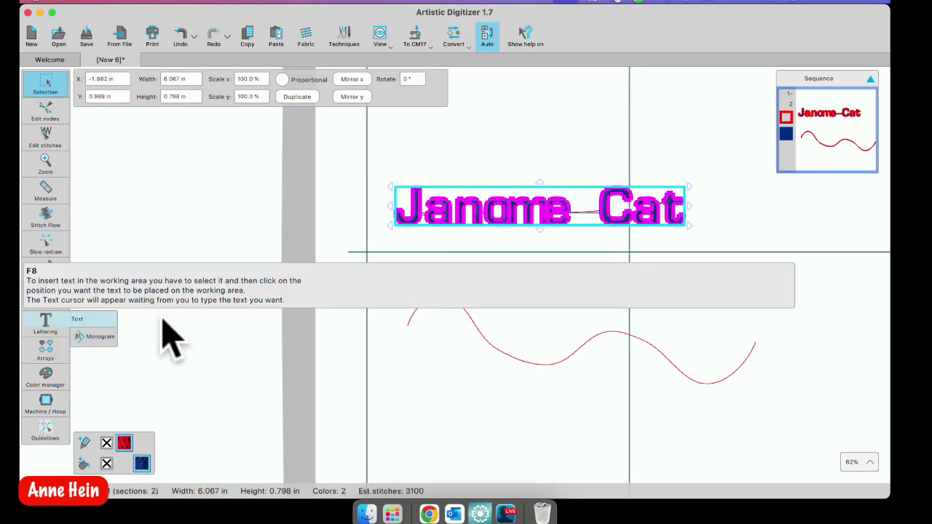
left_click(482, 352, "shift")
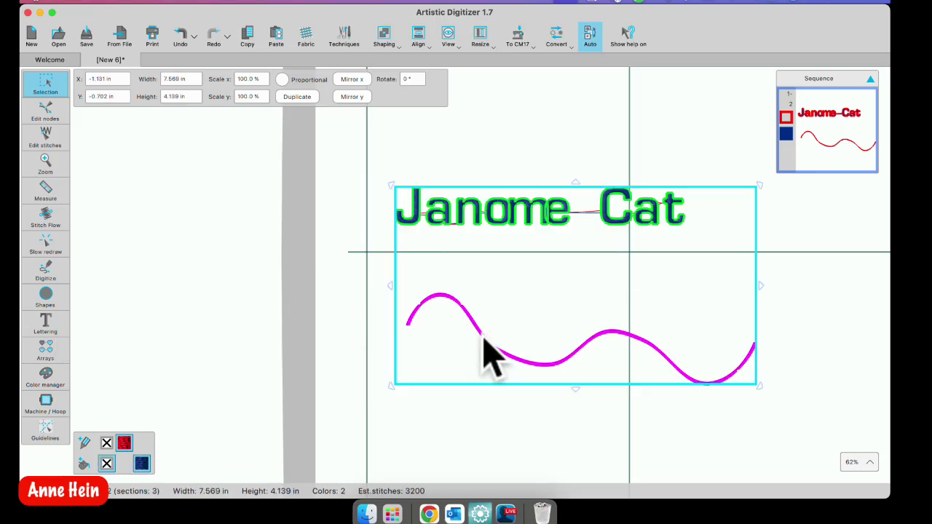
right_click(510, 267)
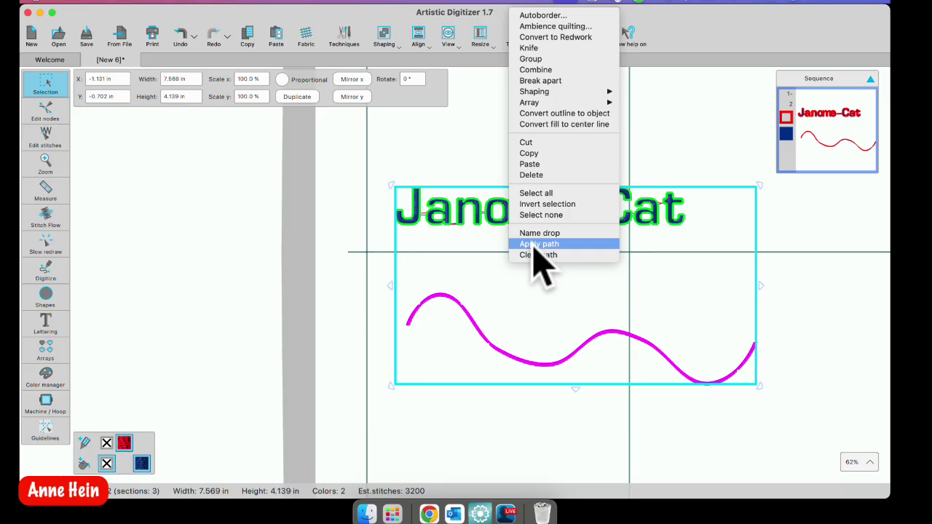
left_click(539, 244)
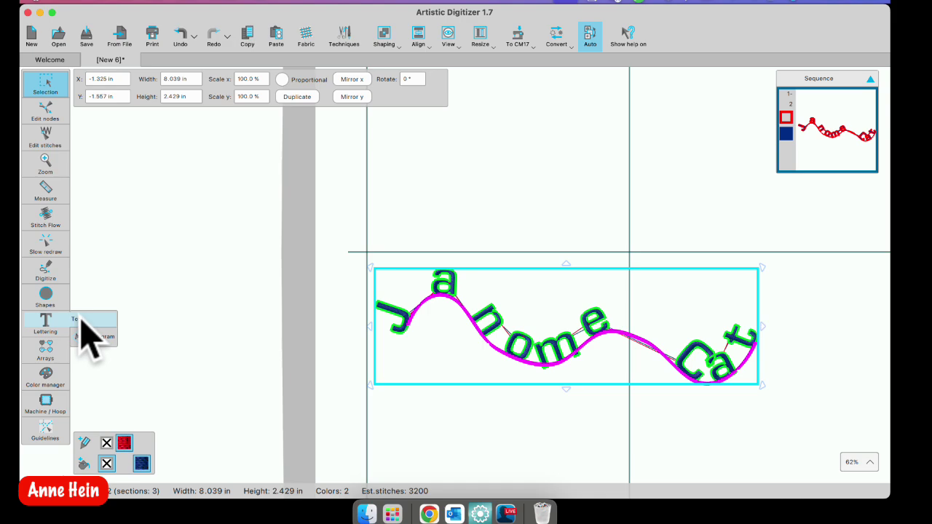
Set the lettering's text alignment to Center so it sits centred along the wave.
left_click(62, 320)
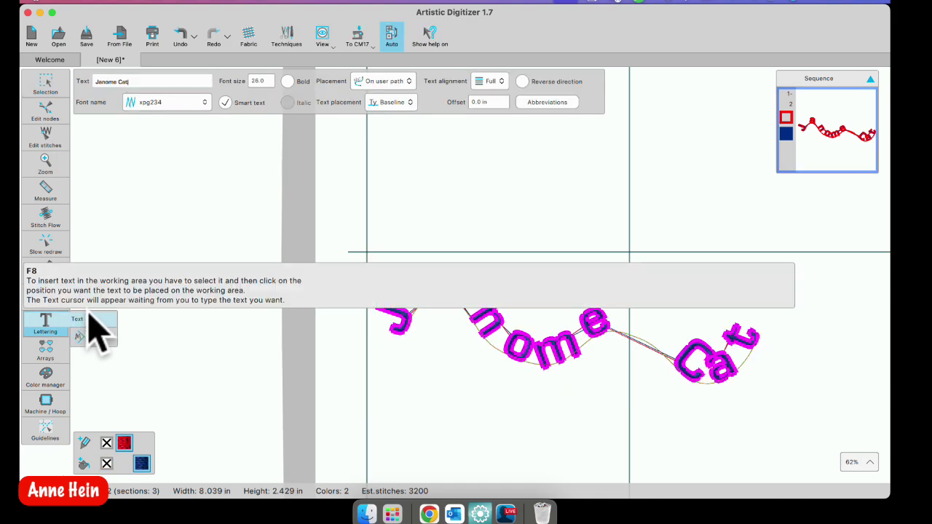
left_click(498, 81)
left_click(497, 97)
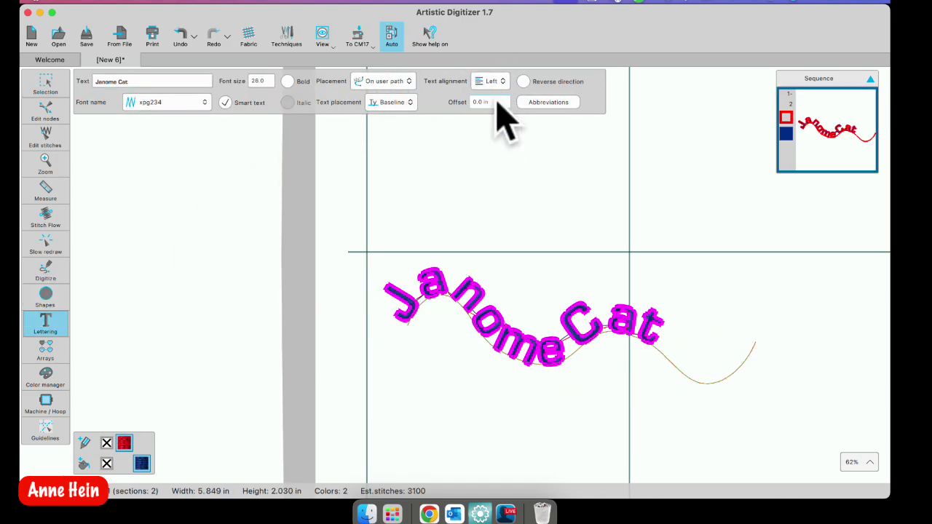
left_click(495, 80)
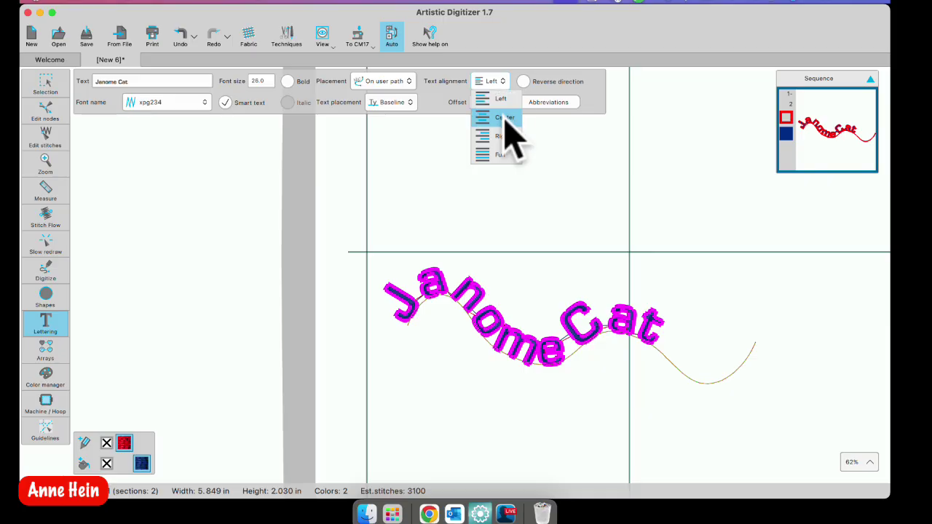
left_click(504, 116)
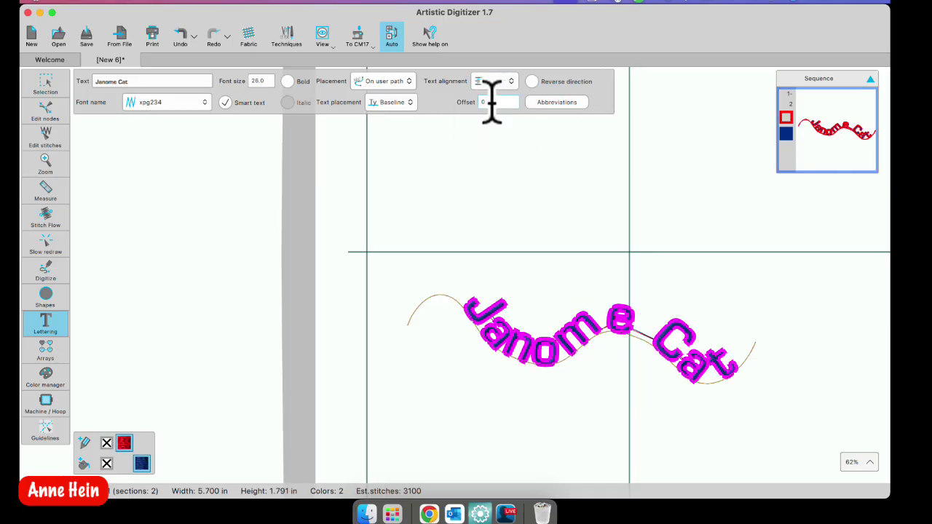